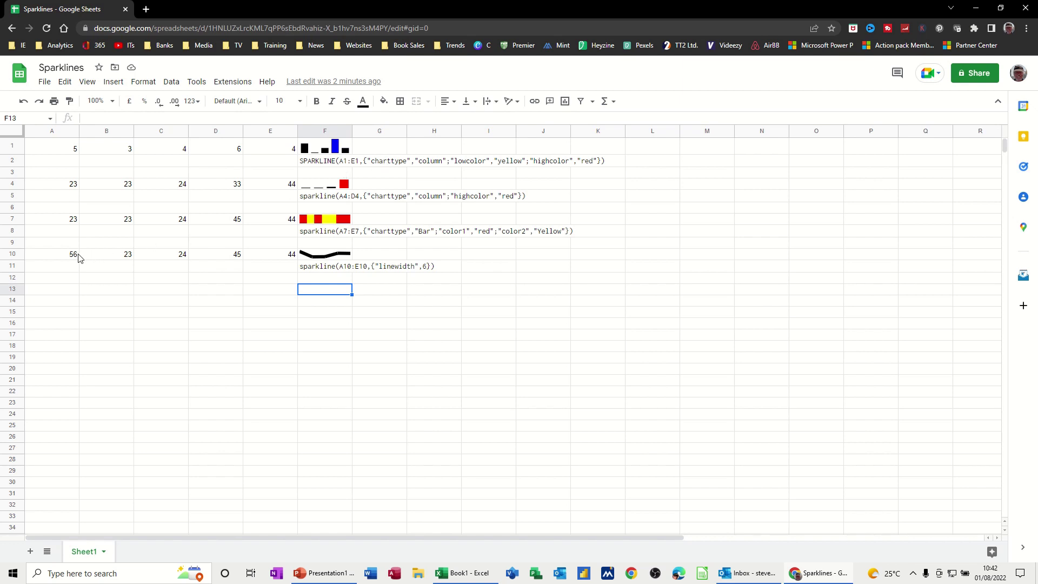
- Copy the row 10 values in A10:E10 into row 13, starting at A13
left_click_drag(65, 256, 263, 259)
key("ctrl+c")
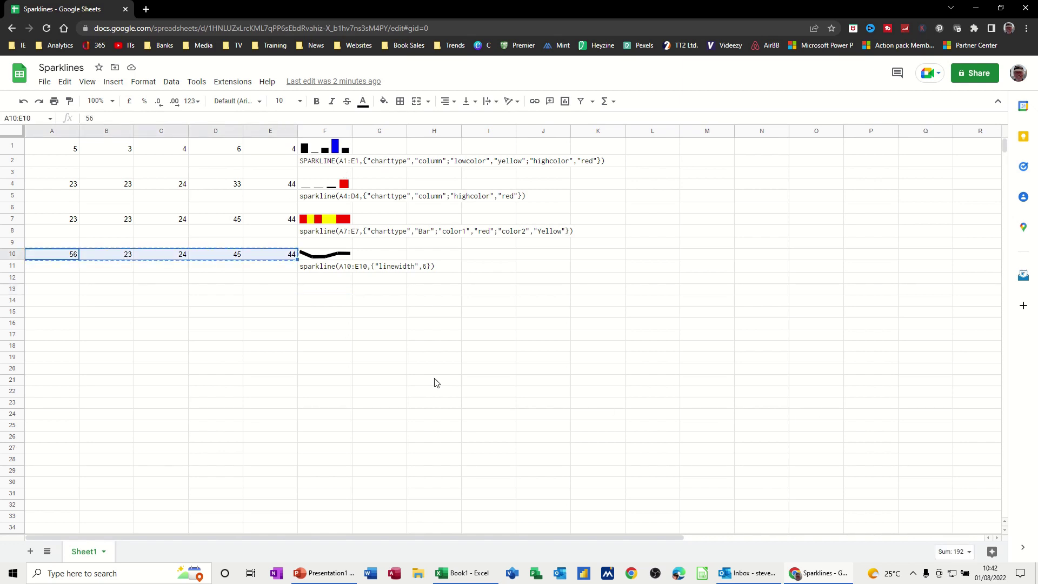
left_click(64, 290)
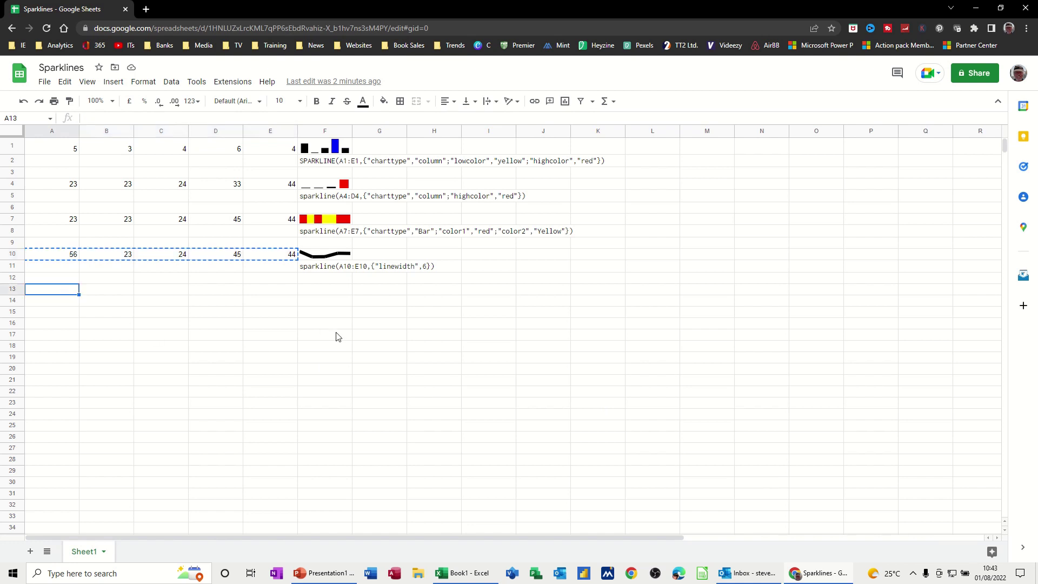
key("ctrl+v")
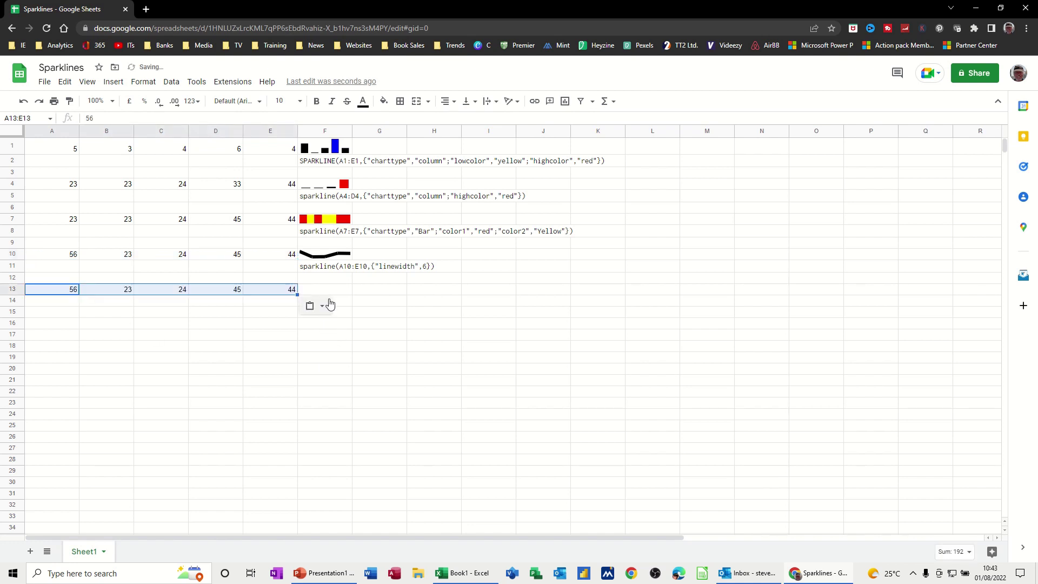
- Enter a basic SPARKLINE formula in F13 that plots the data in A13:E13
left_click(328, 292)
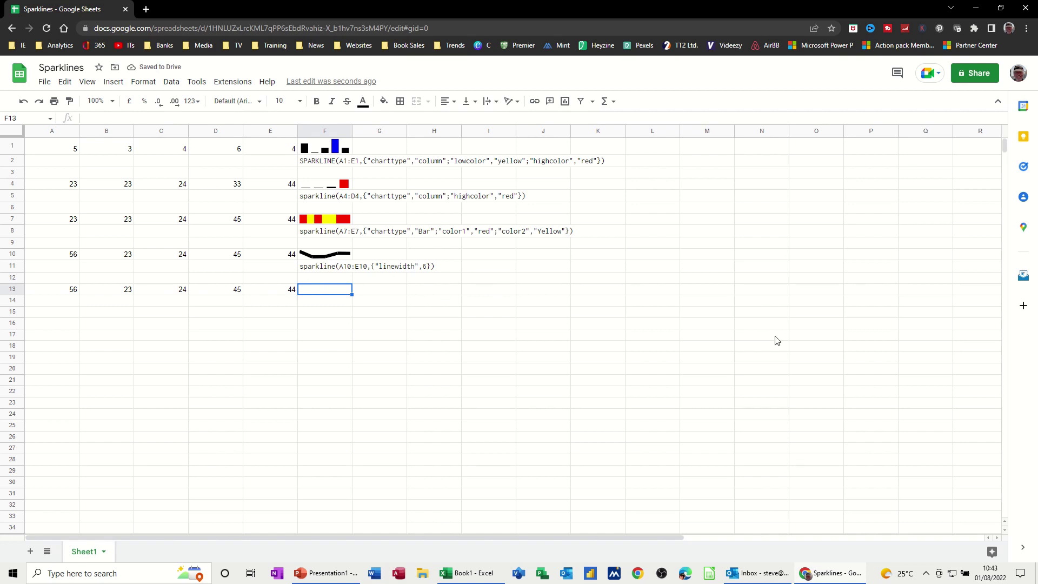
type("=")
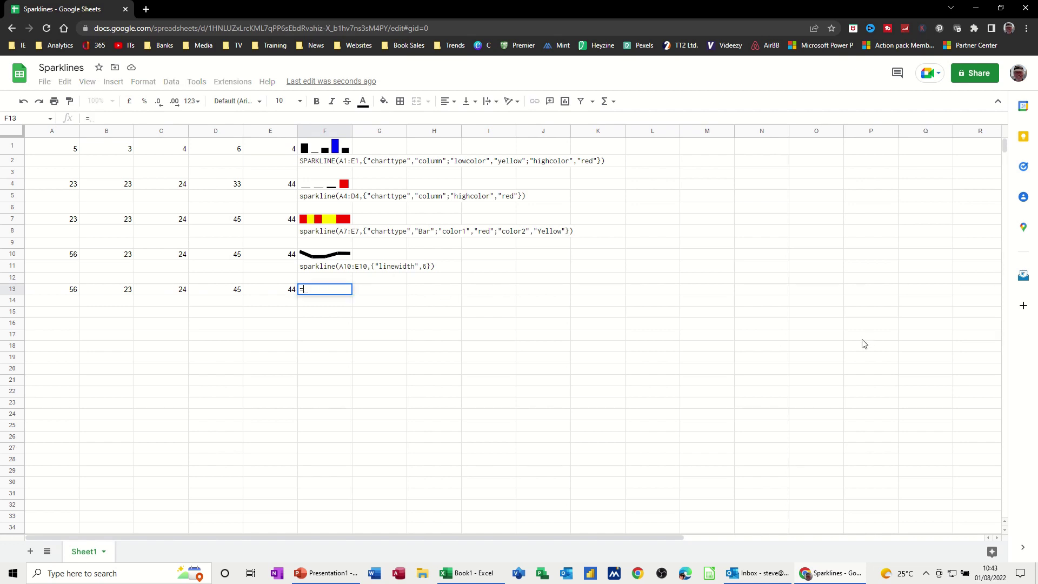
type("sparkline")
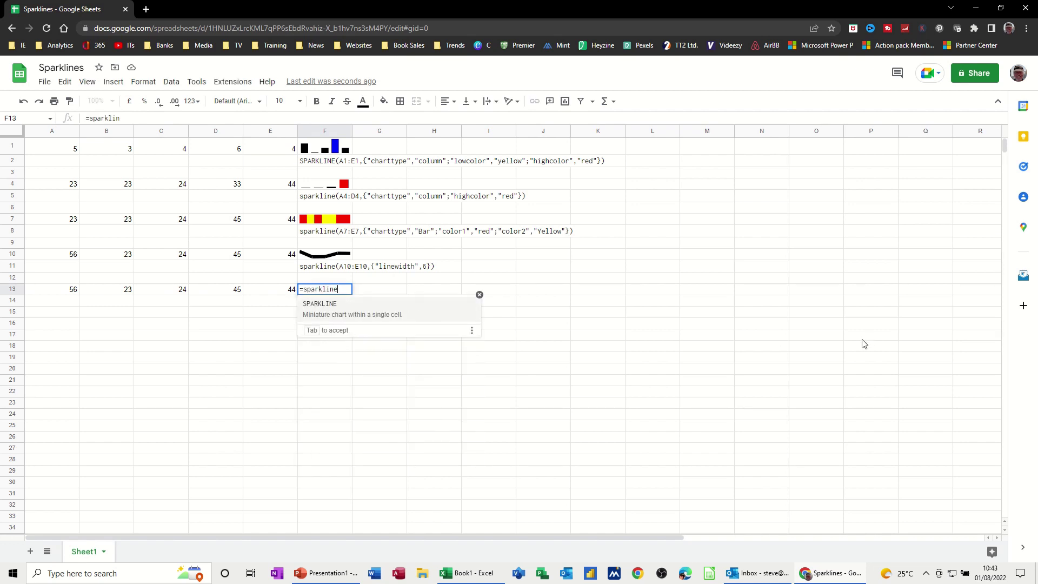
type("(")
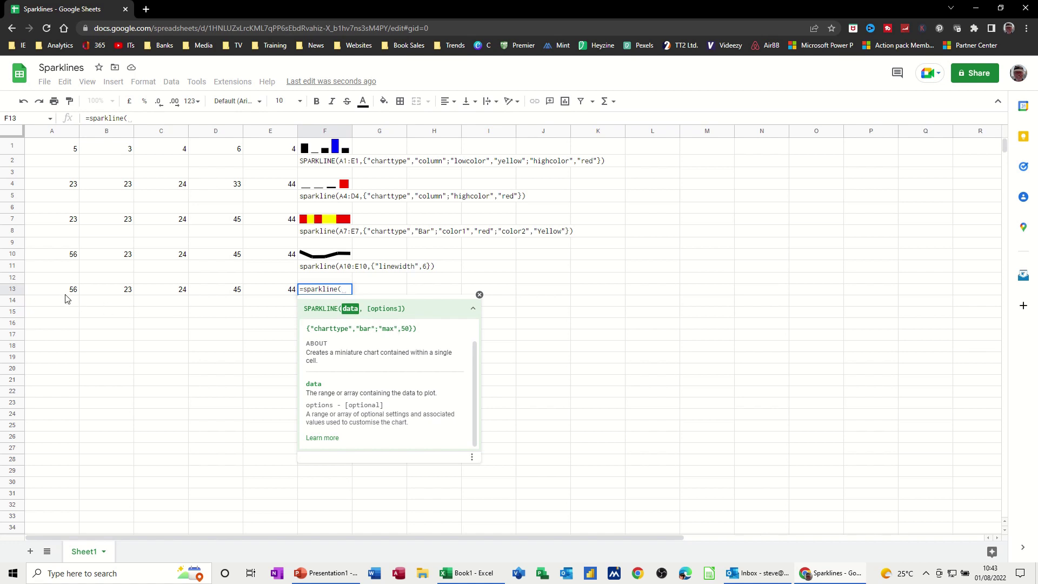
left_click_drag(64, 290, 259, 294)
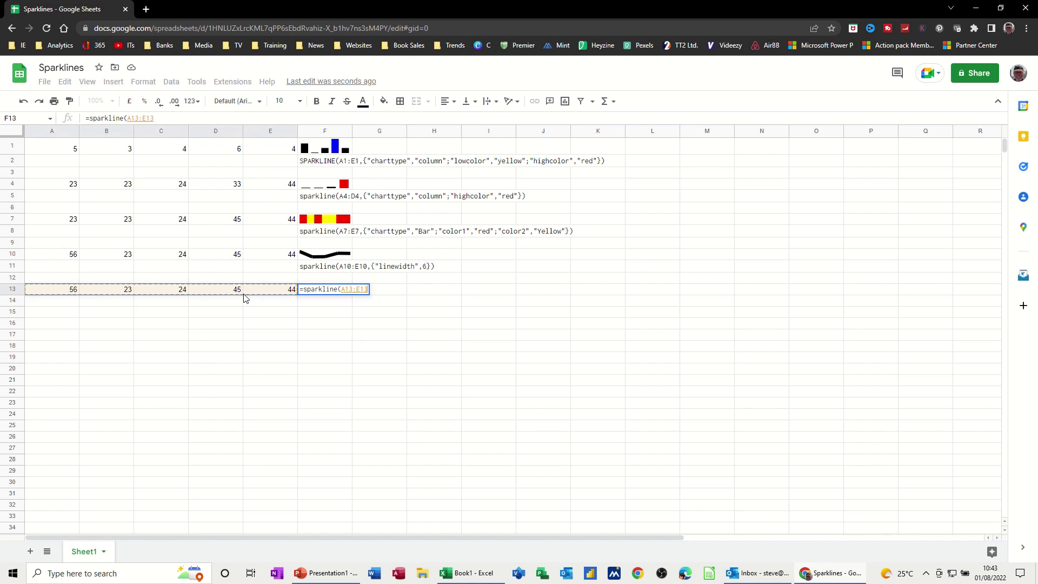
key("Return")
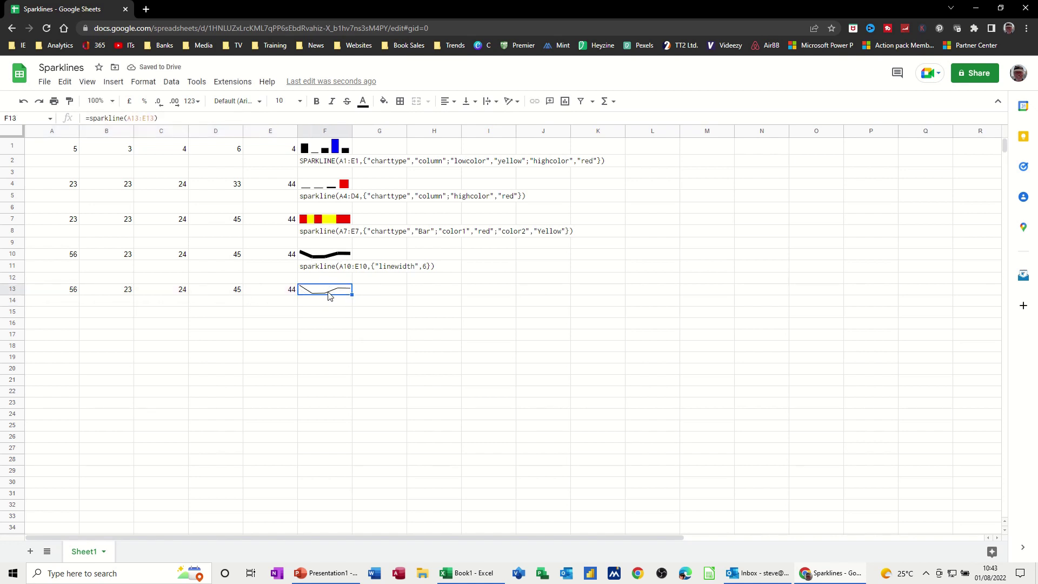
- Add the option {"charttype","column"} to the F13 sparkline formula to make it a column chart
left_click(160, 118)
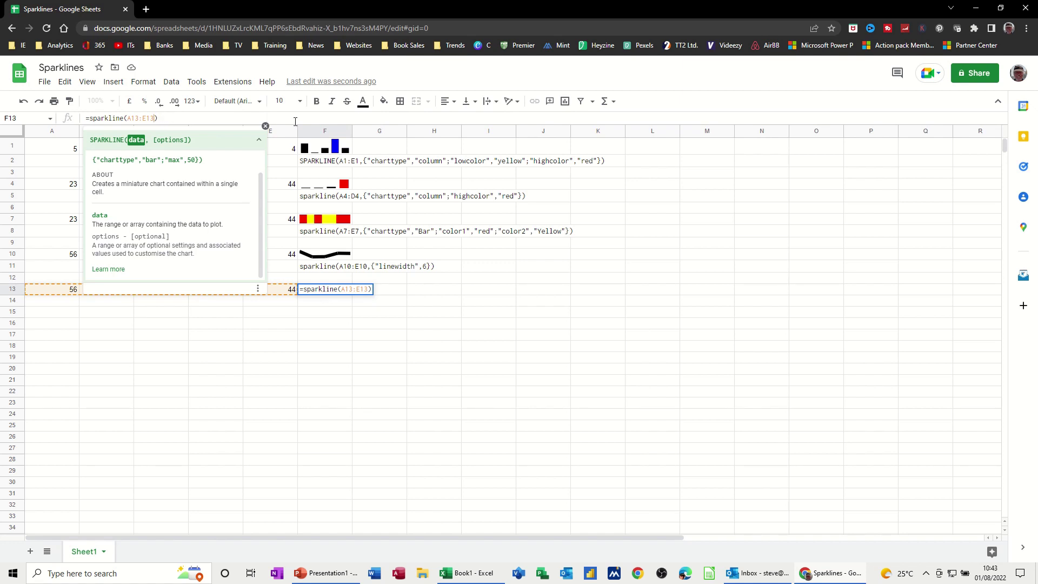
type(", ")
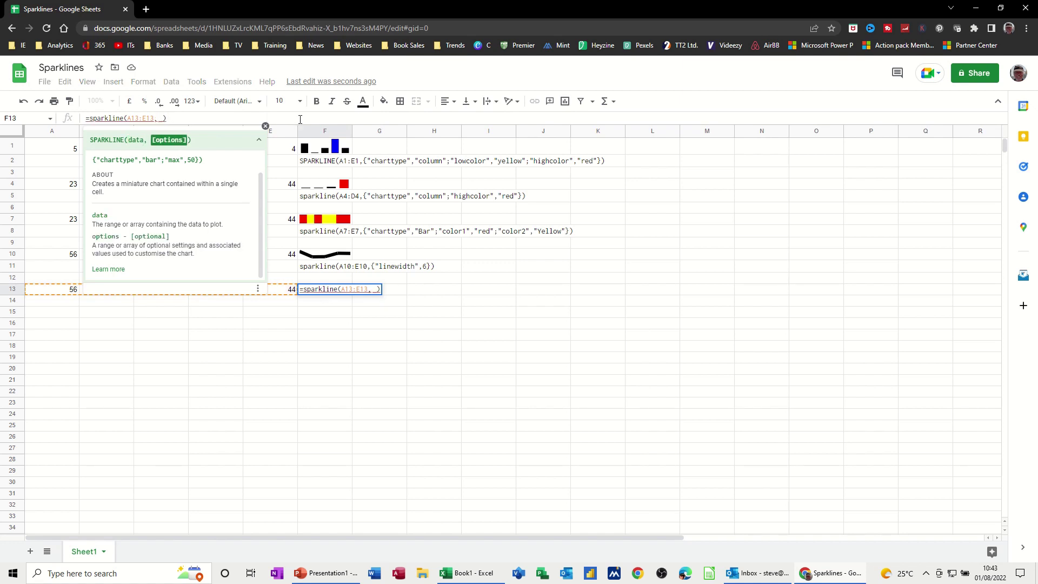
type("{chart")
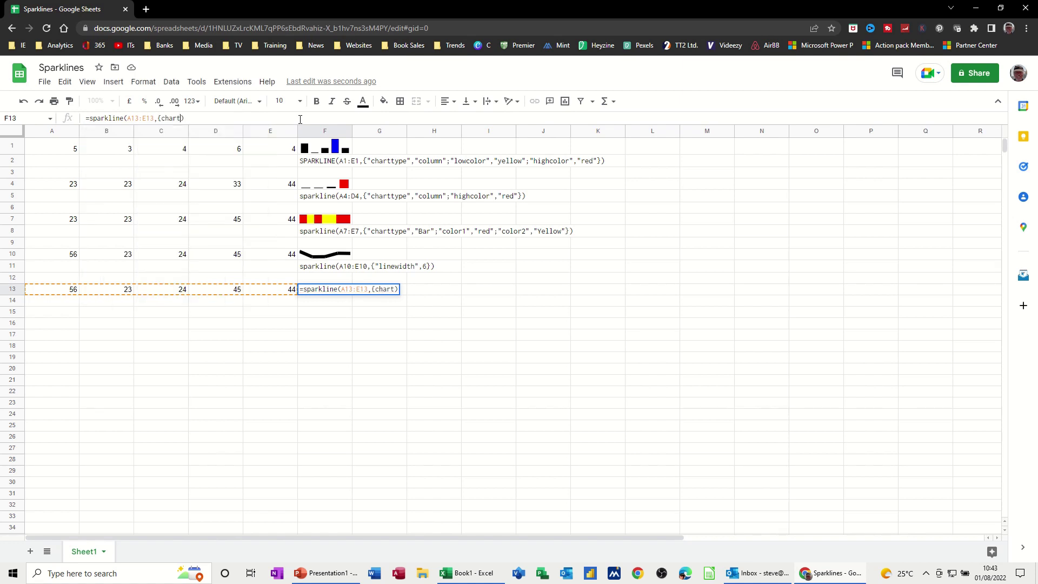
type("type\"")
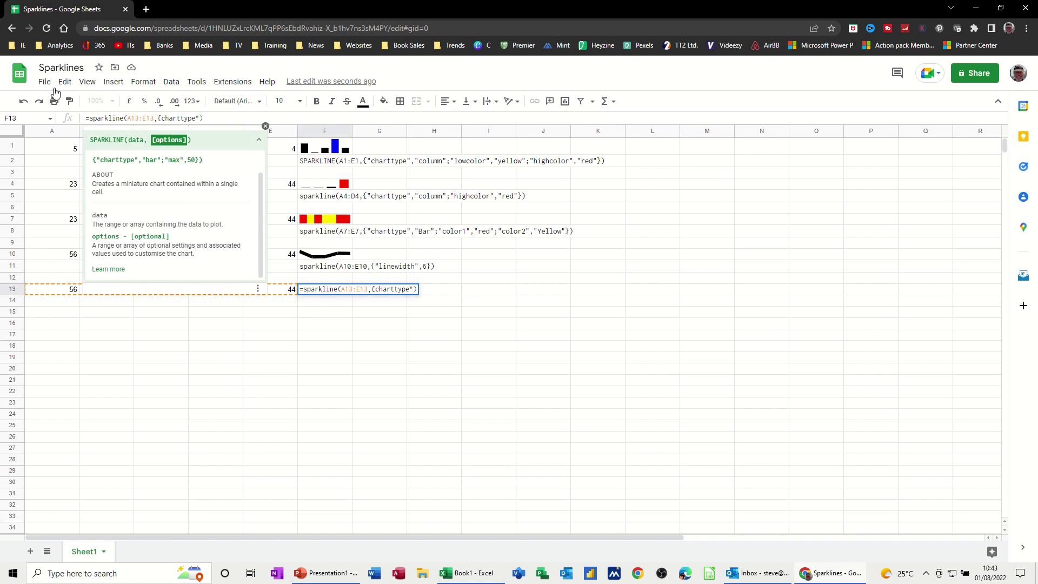
type("\",")
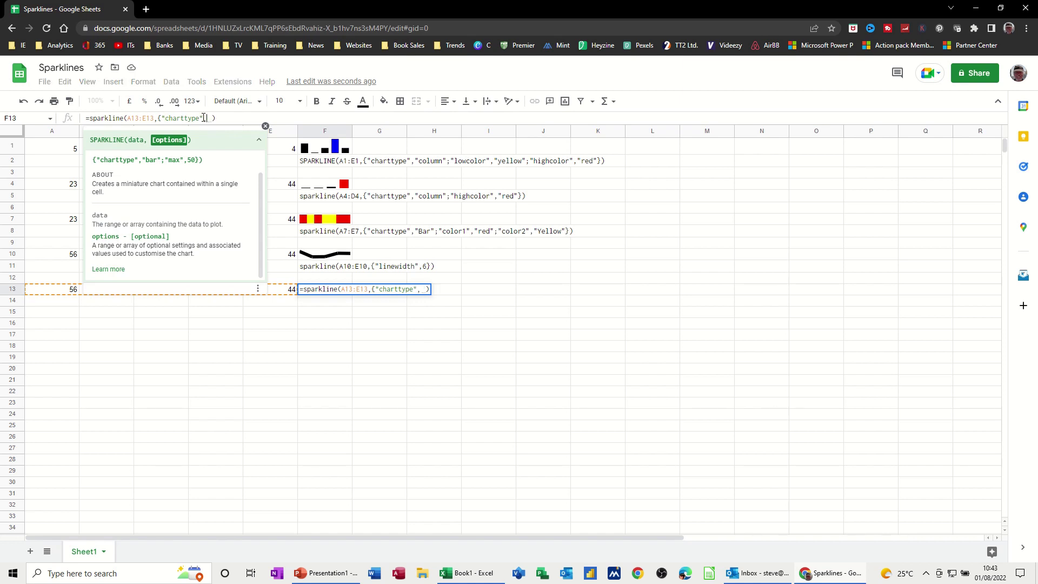
key("BackSpace")
type("\"")
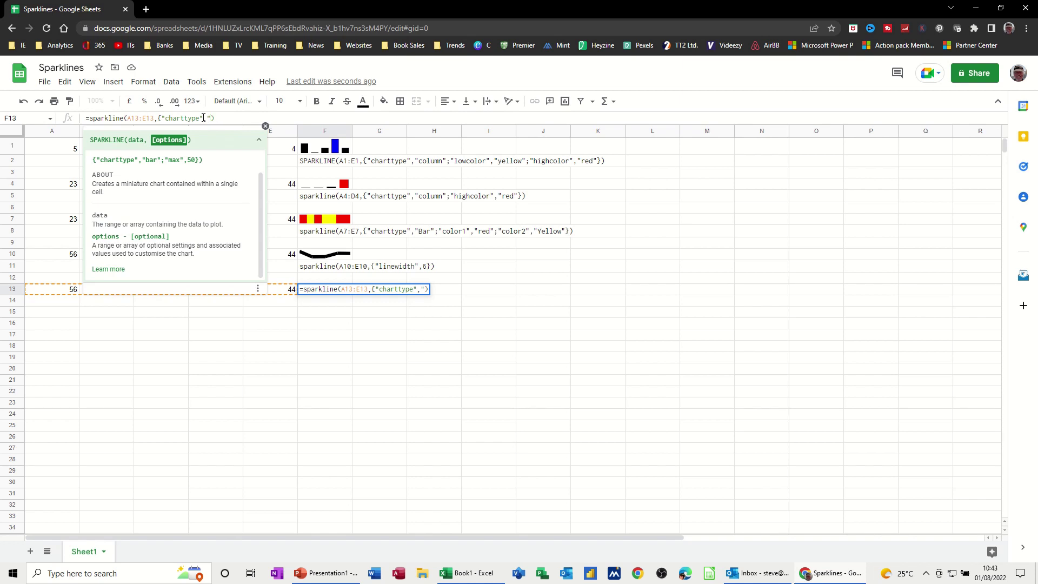
type("column\"")
key("Return")
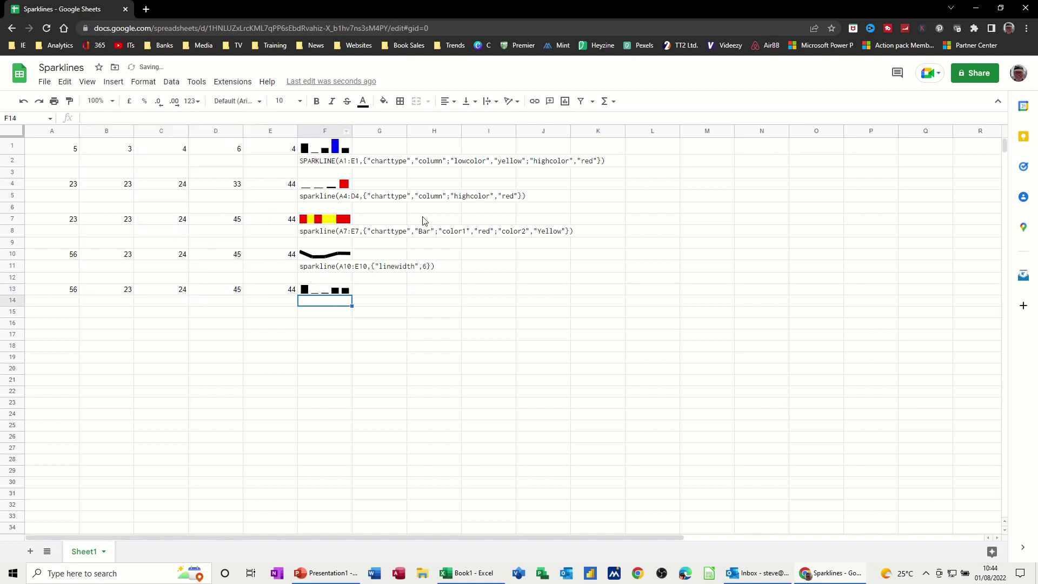
- Extend the F13 sparkline options with "highcolor","red" so the highest column is coloured red
left_click(331, 292)
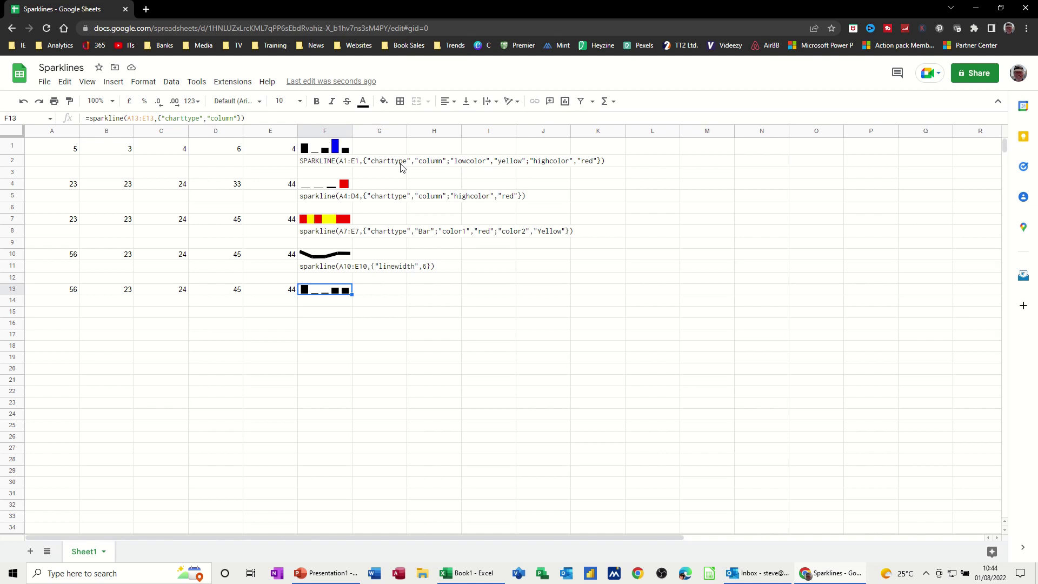
left_click(238, 117)
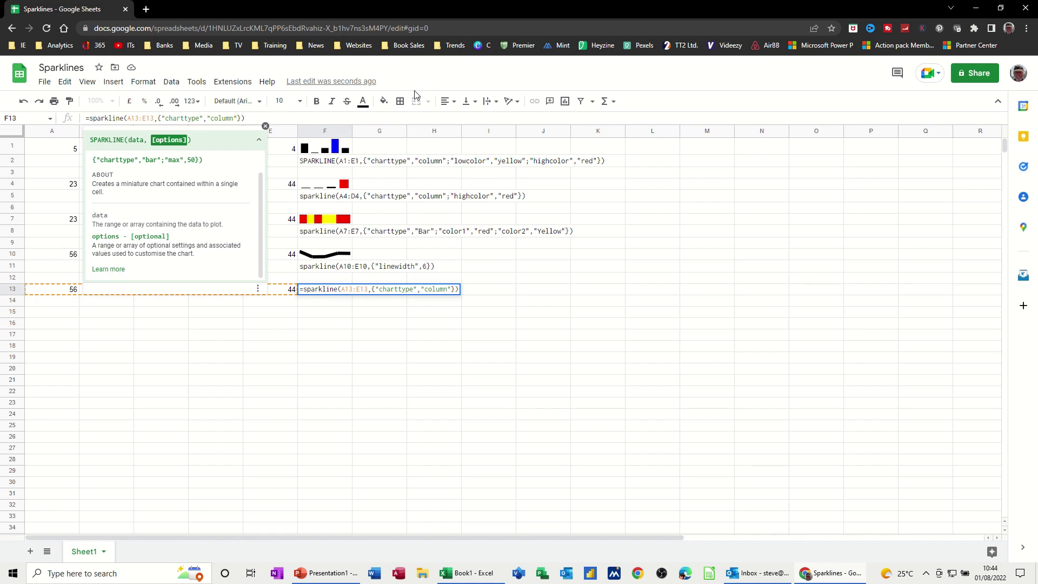
type(";")
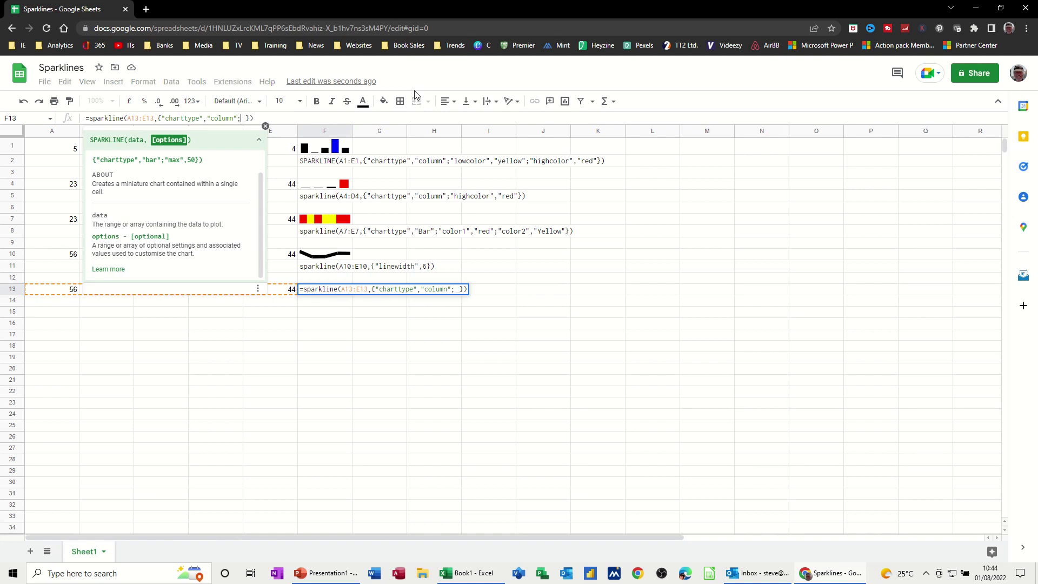
key("BackSpace")
type("\"")
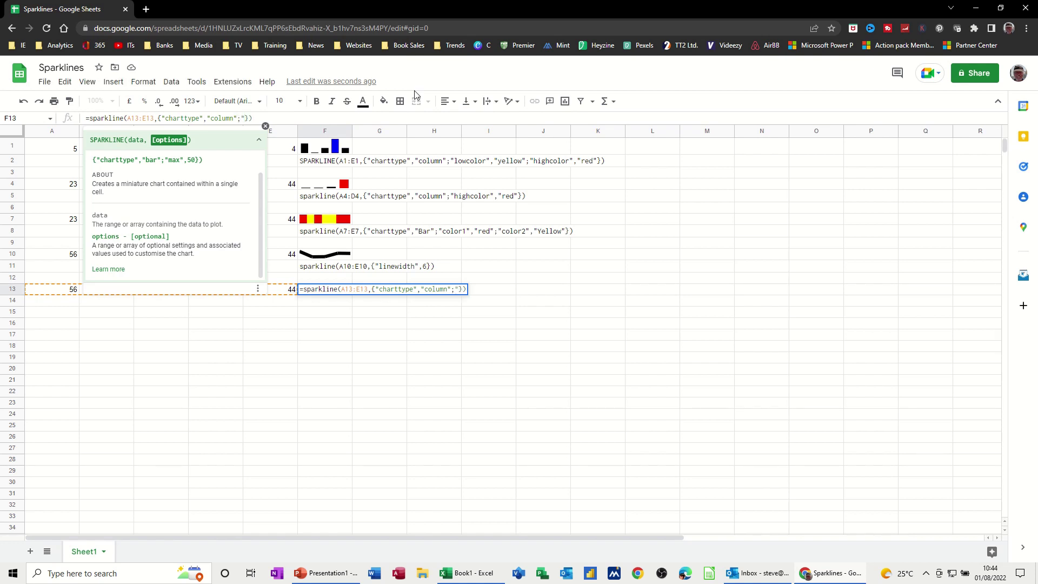
type("highcolor\"")
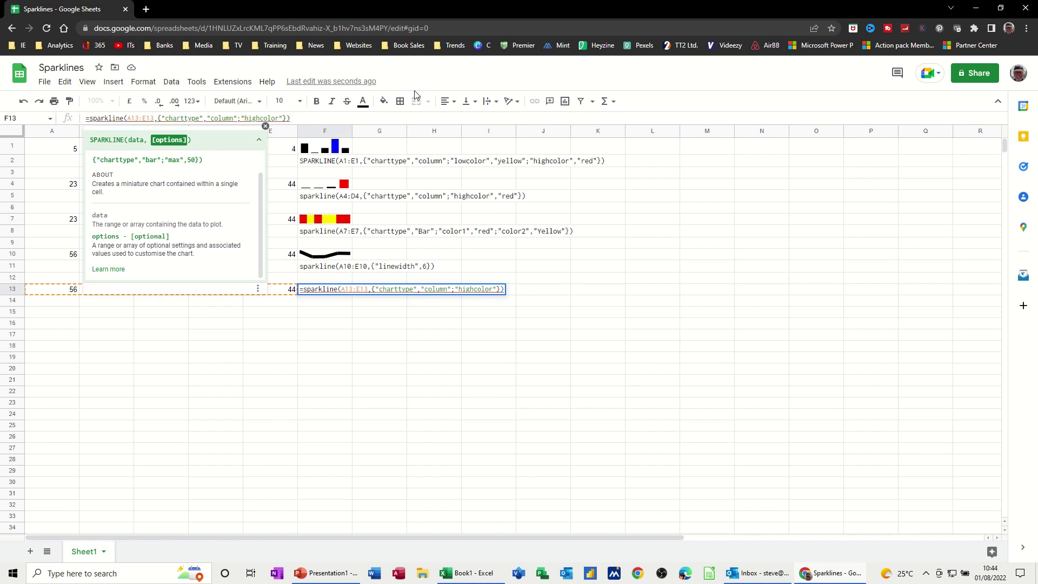
type(",")
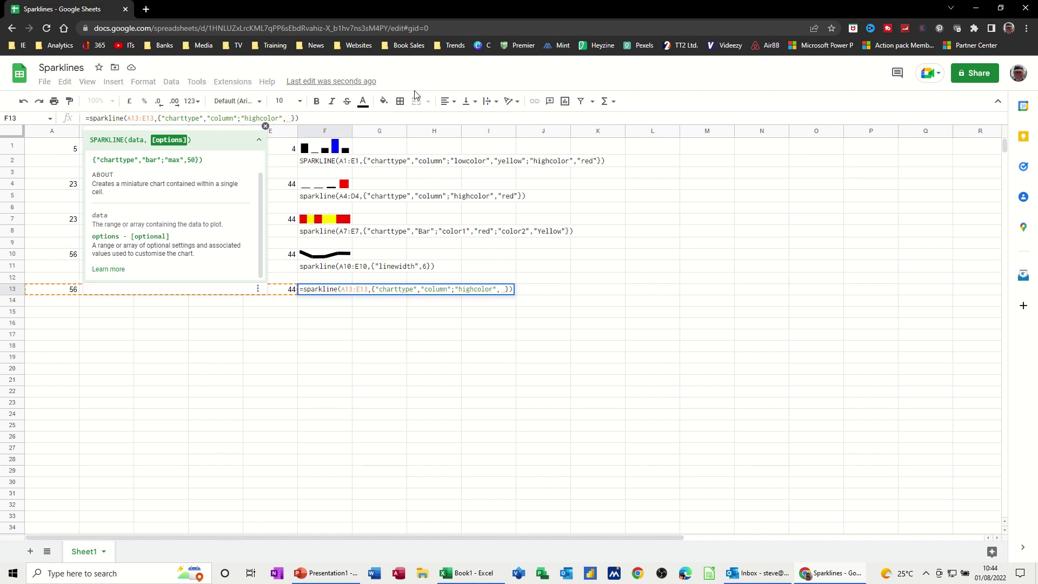
type("\"red\"")
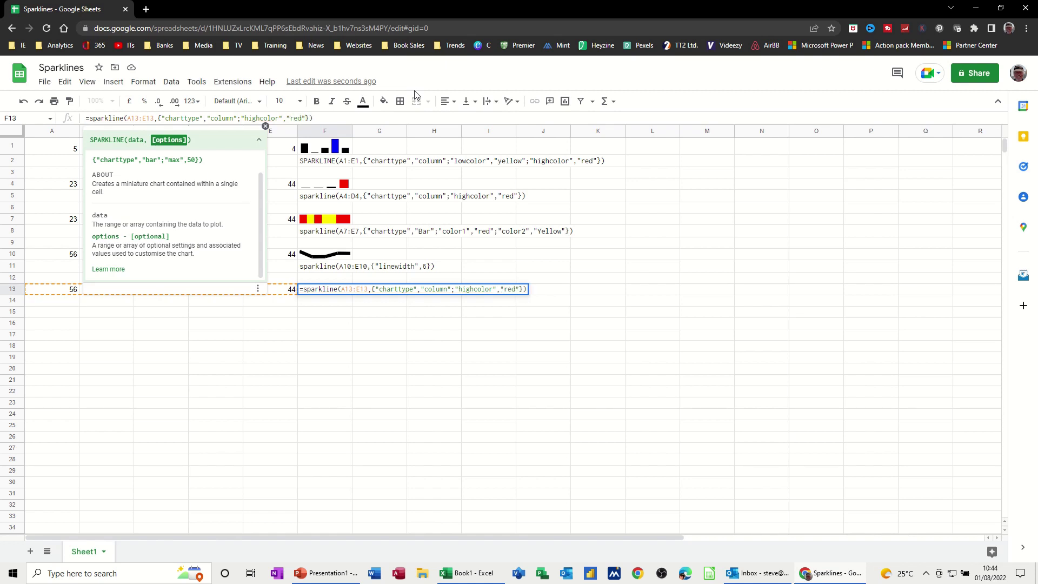
key("Return")
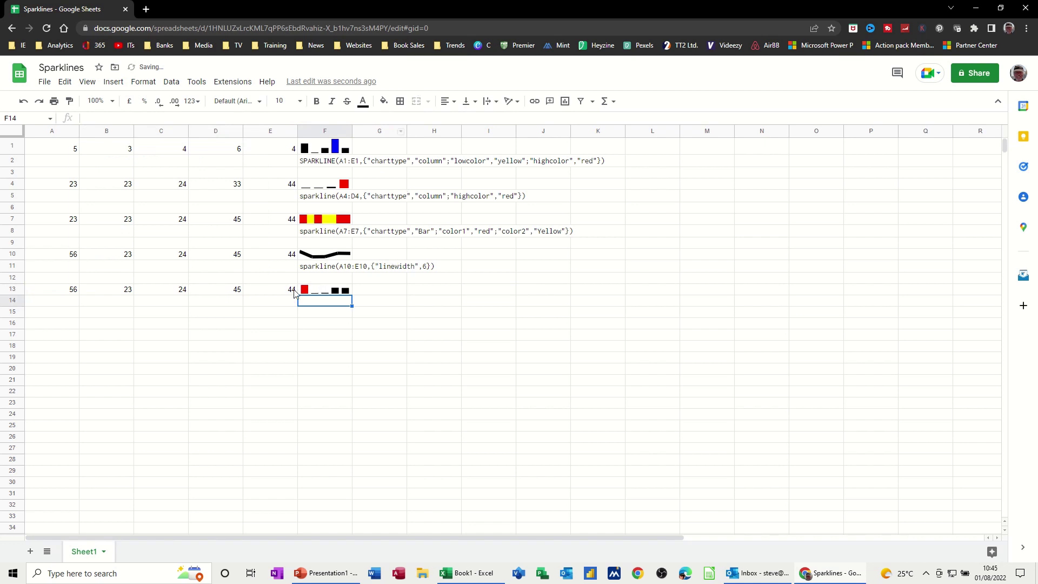
- Change the value in E13 to 66
left_click(279, 292)
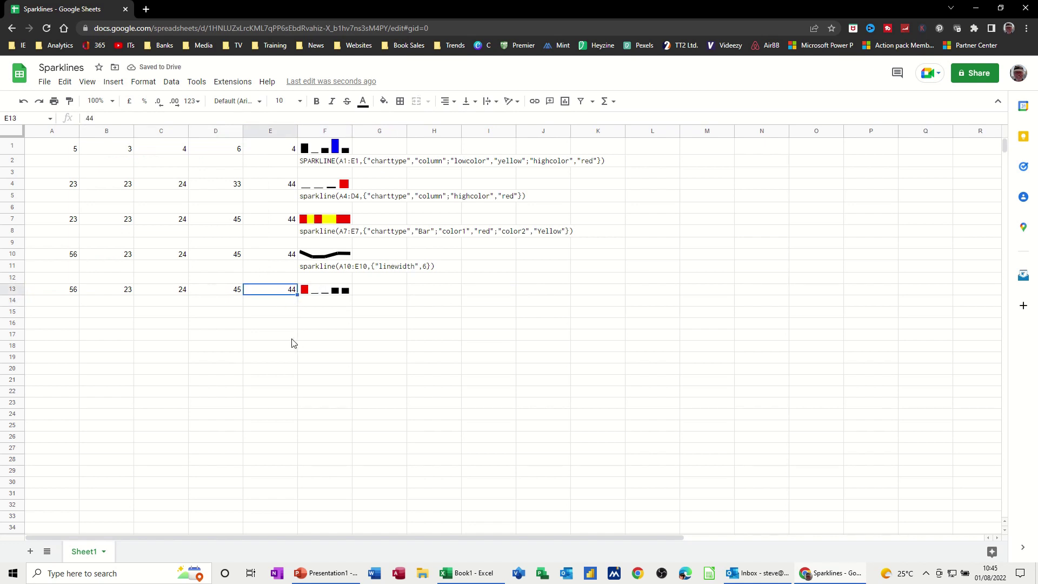
type("66")
key("Return")
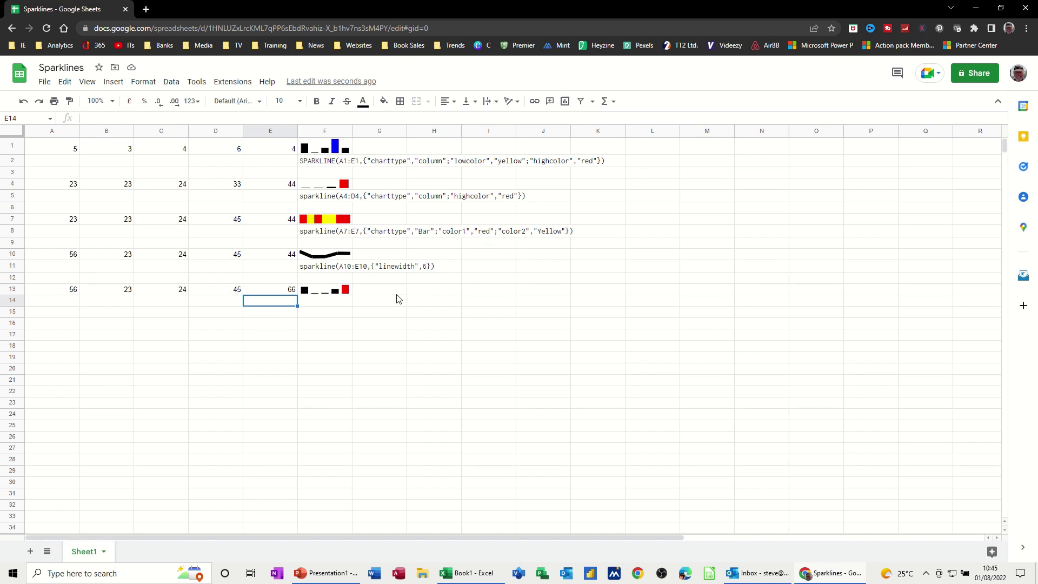
- Copy the row 7 values in A7:E7 into row 15, starting at A15
left_click_drag(62, 221, 259, 224)
key("ctrl+c")
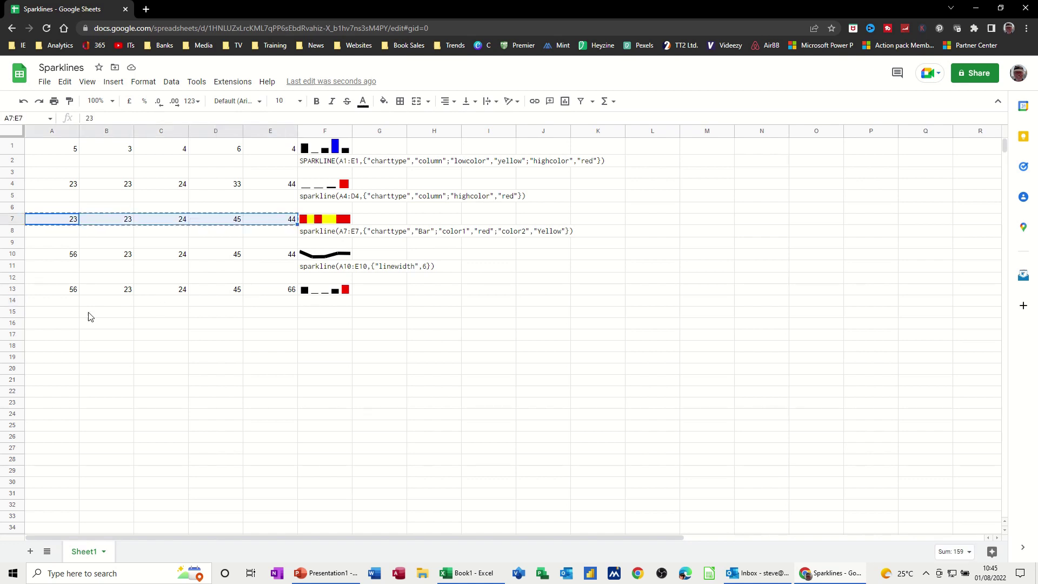
left_click(63, 314)
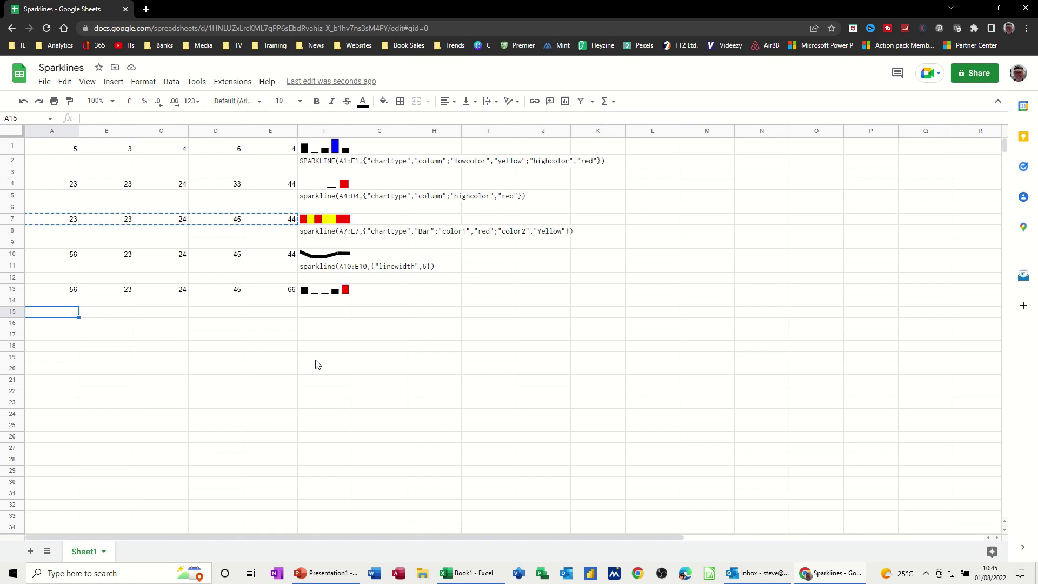
key("ctrl+v")
- Begin a SPARKLINE formula in F15 for the data A15:E15 with the option "charttype","bar"
left_click(323, 314)
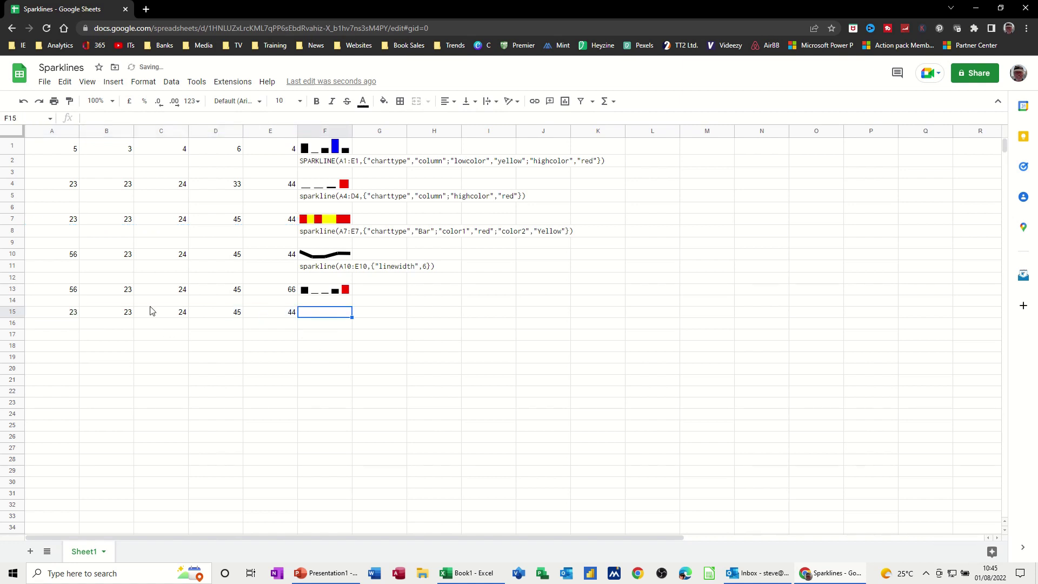
type("=")
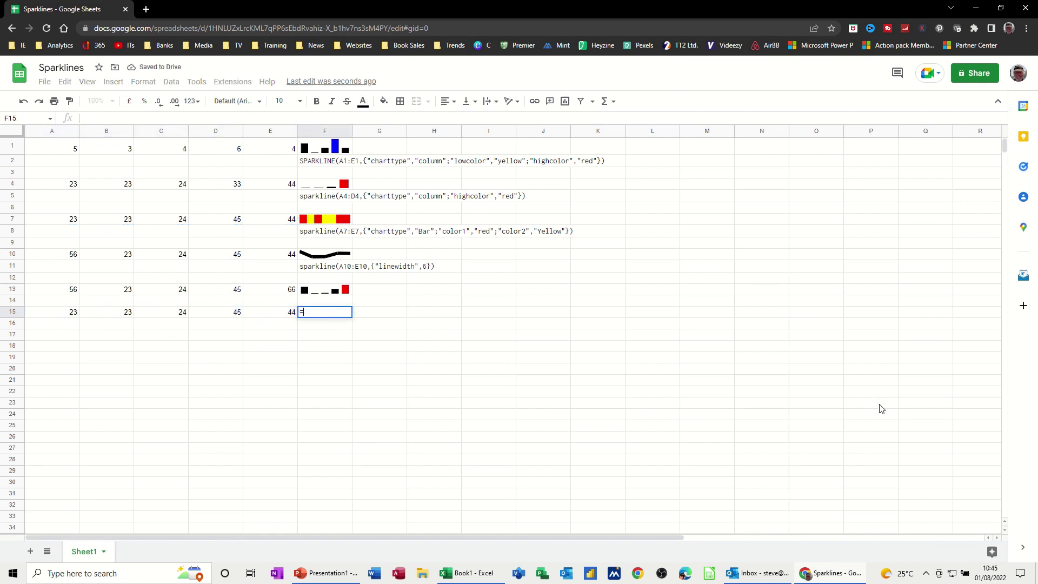
type("sparkline(")
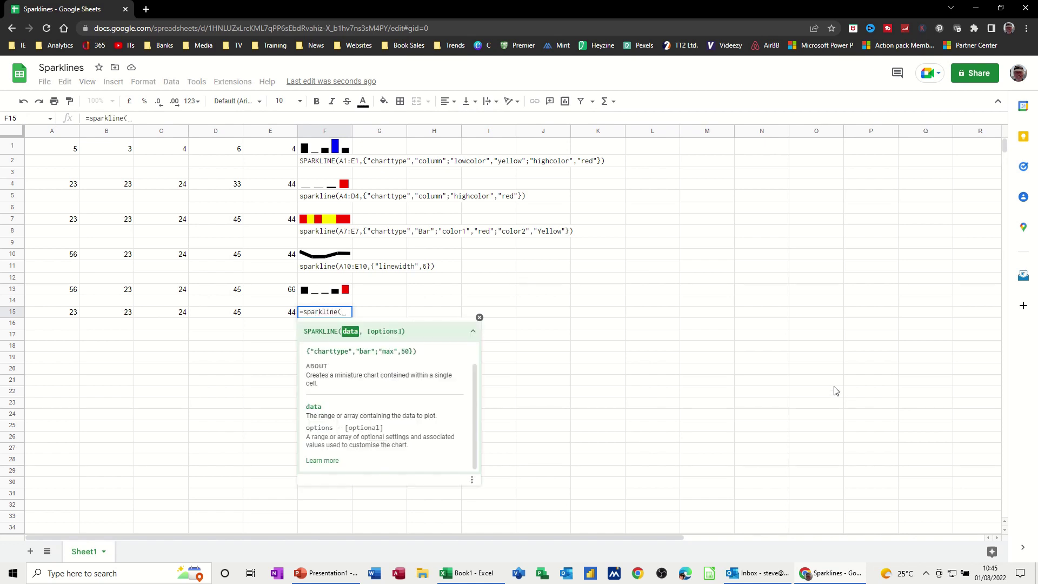
left_click_drag(59, 313, 266, 317)
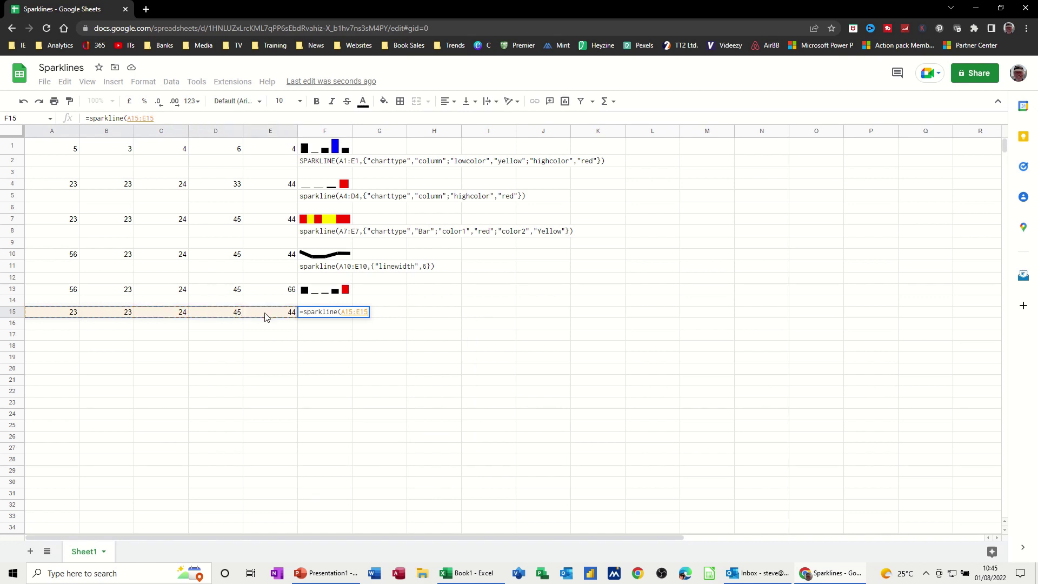
type(",")
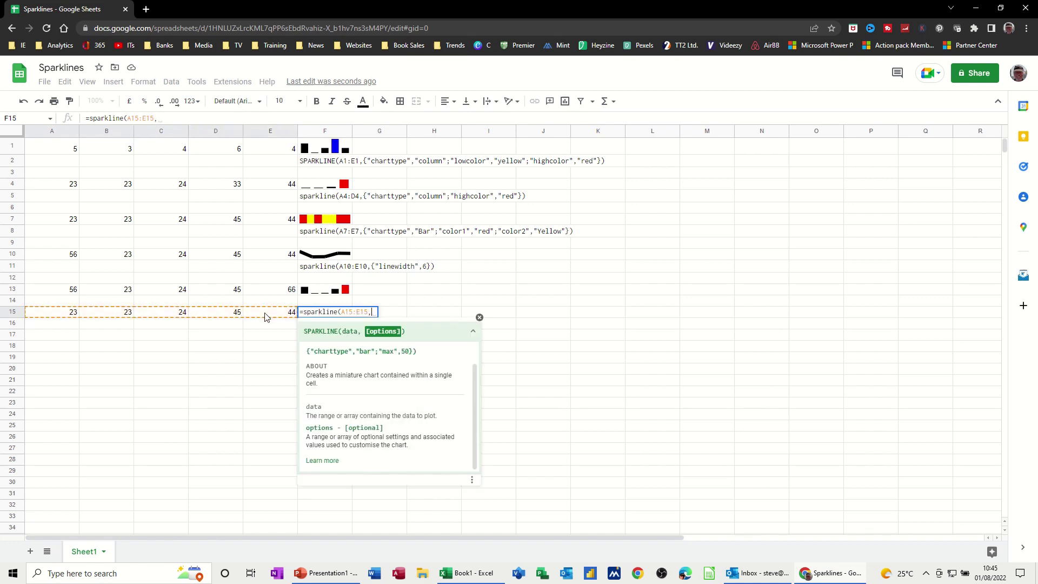
type("{\"chart")
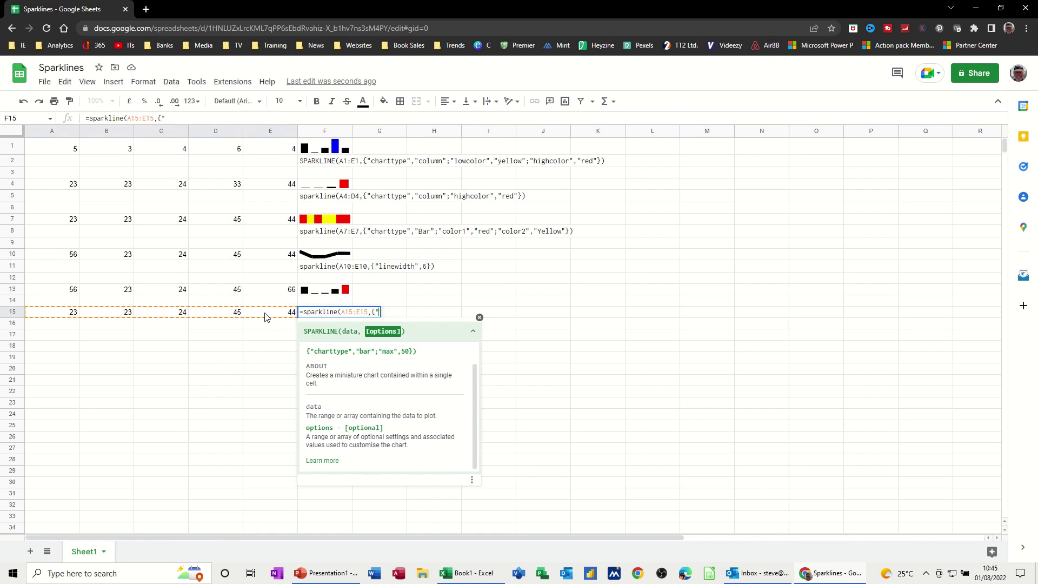
type("type\"")
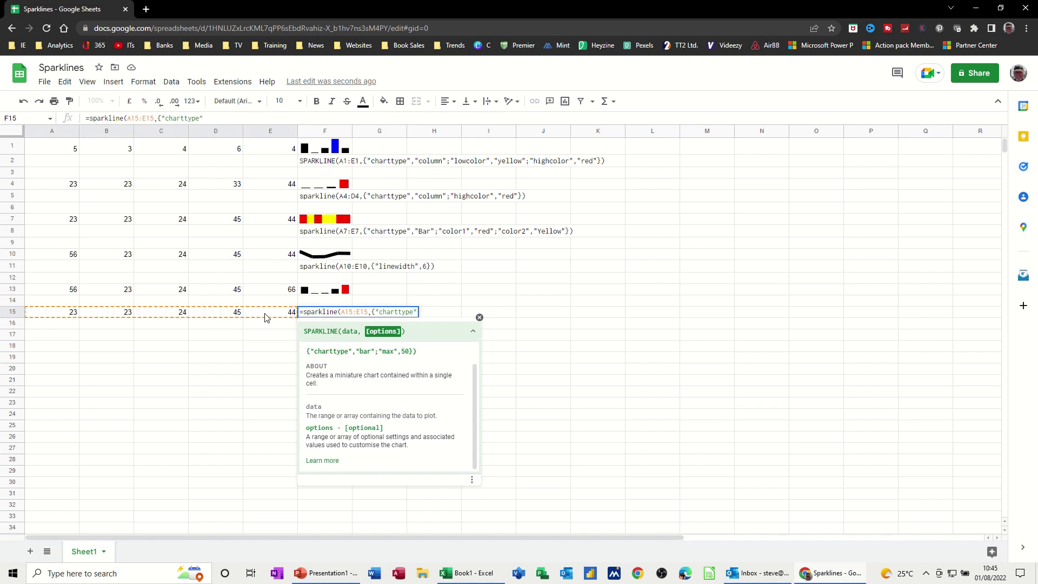
type(",")
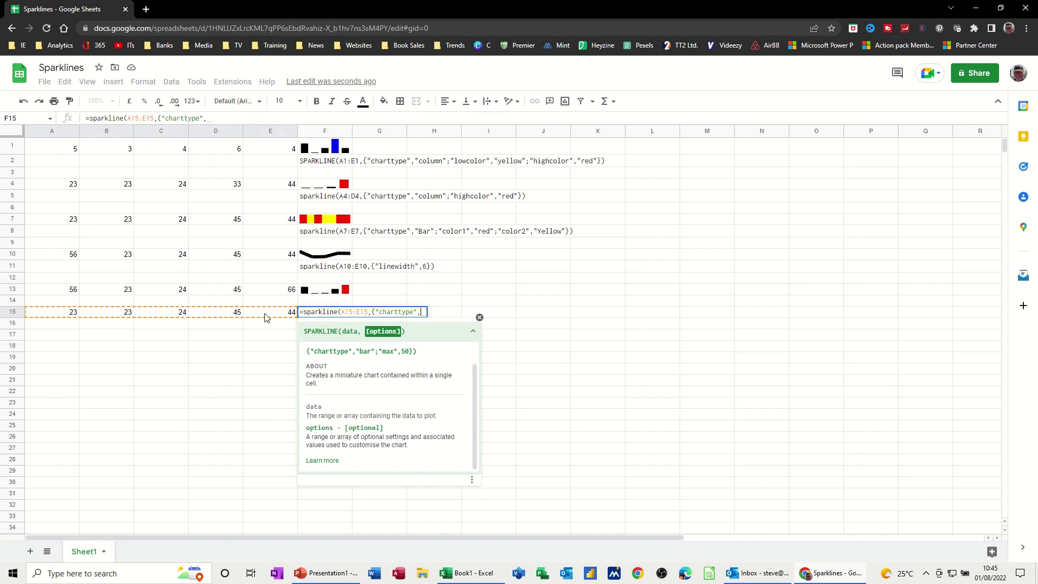
type("\"bar\"")
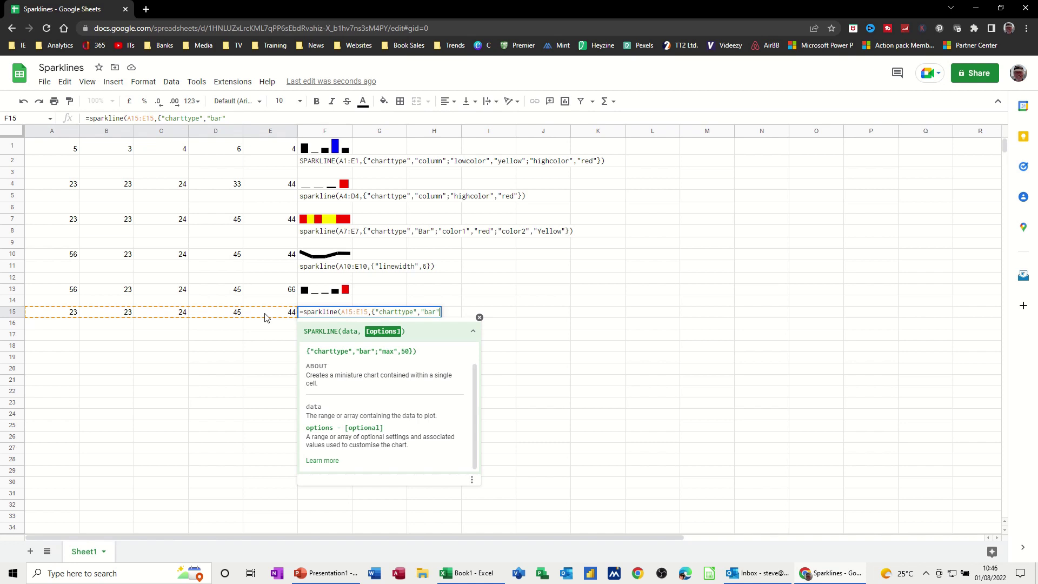
- Complete the F15 sparkline options with "color1","red" and "color2","yellow" and enter the formula
type(";")
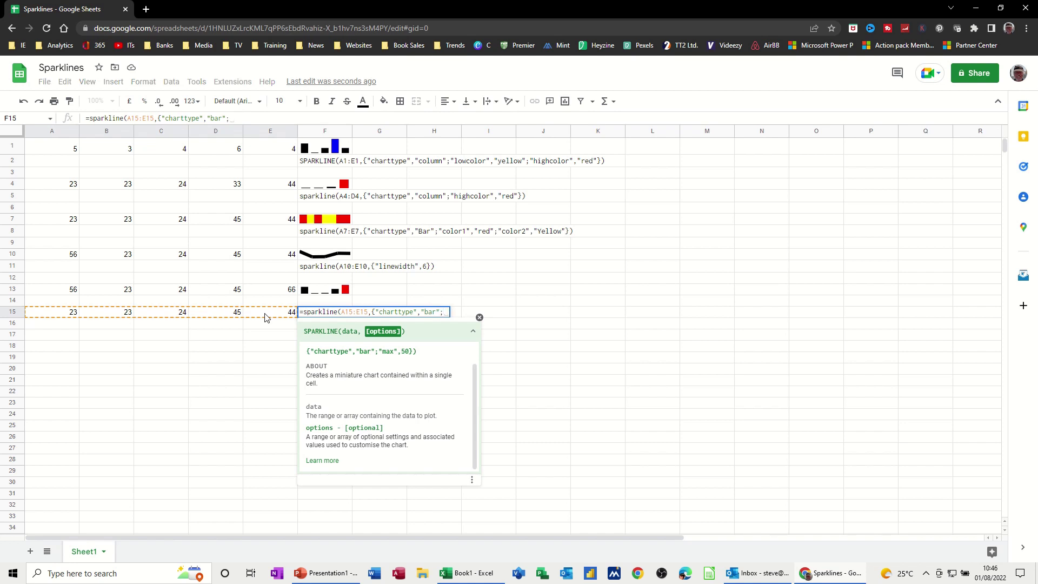
type("\"colo")
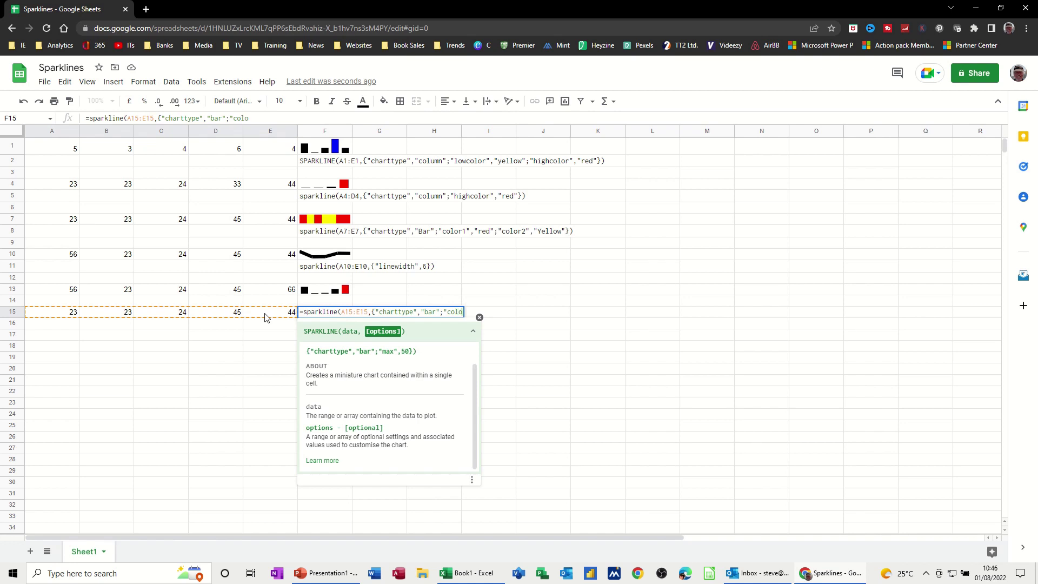
type("r1\",\"red\";")
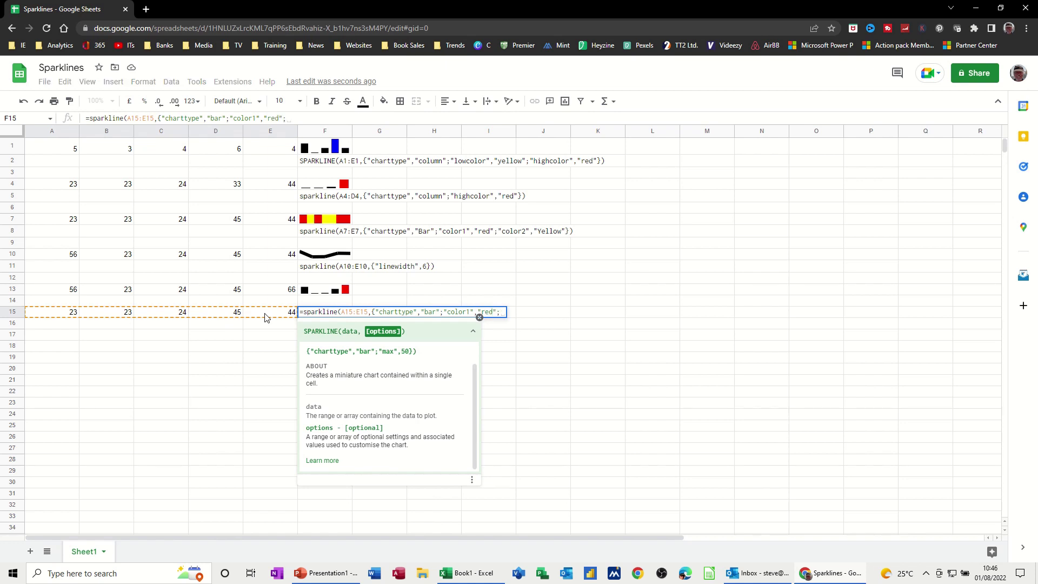
type("\"colo")
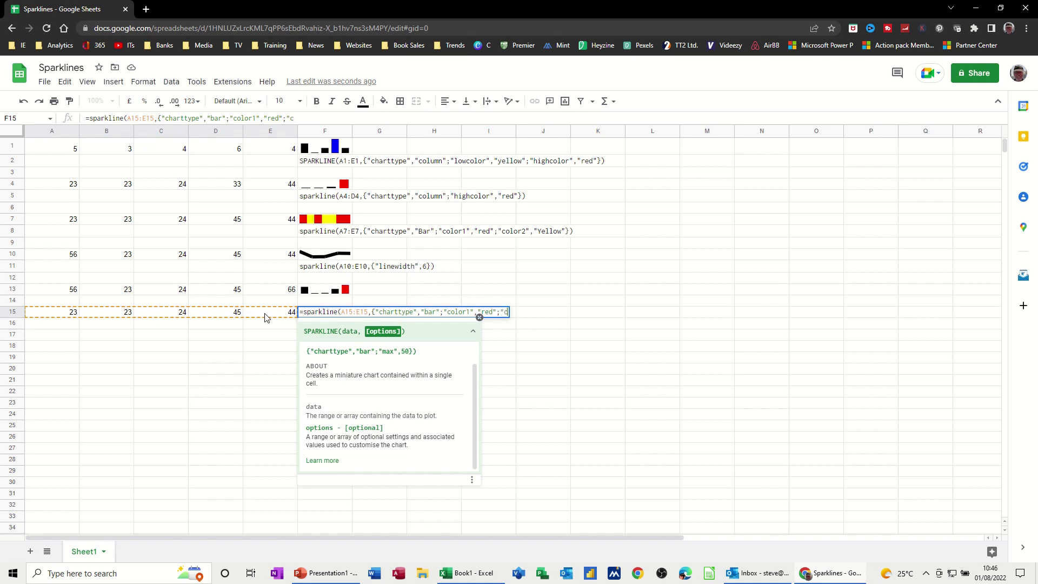
type("r2\",\"yellow\"")
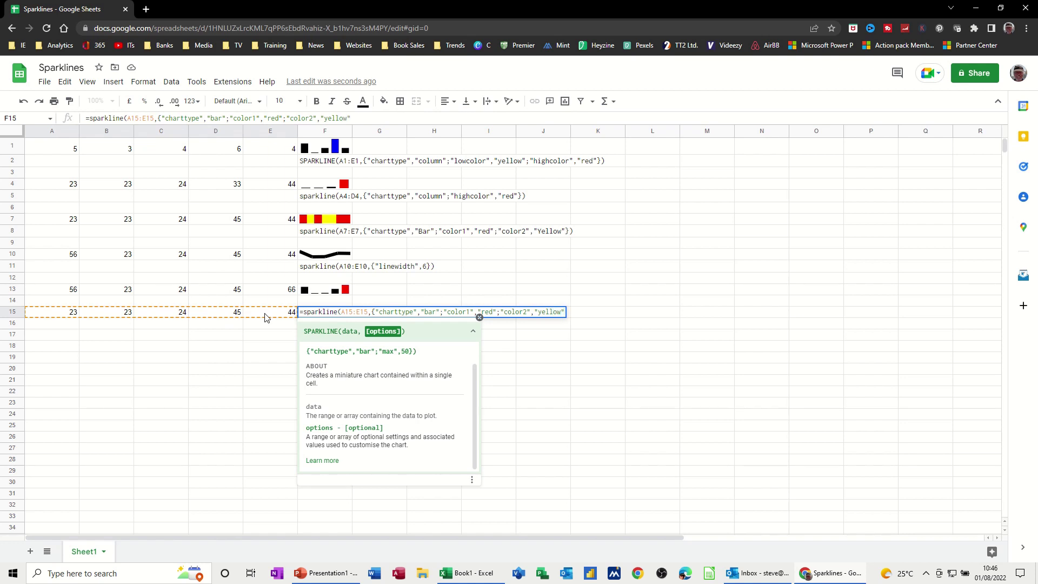
type("})")
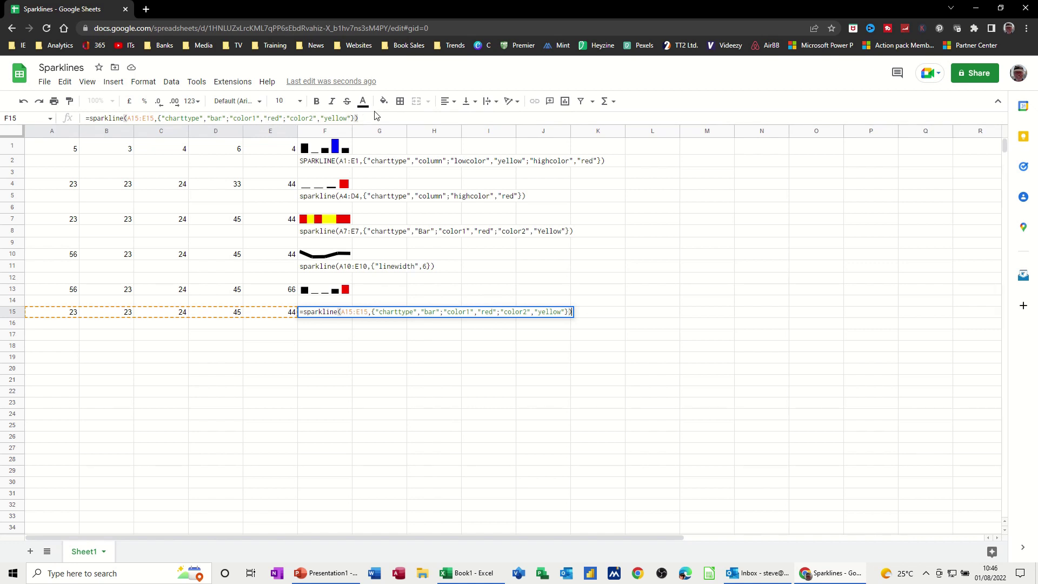
key("Return")
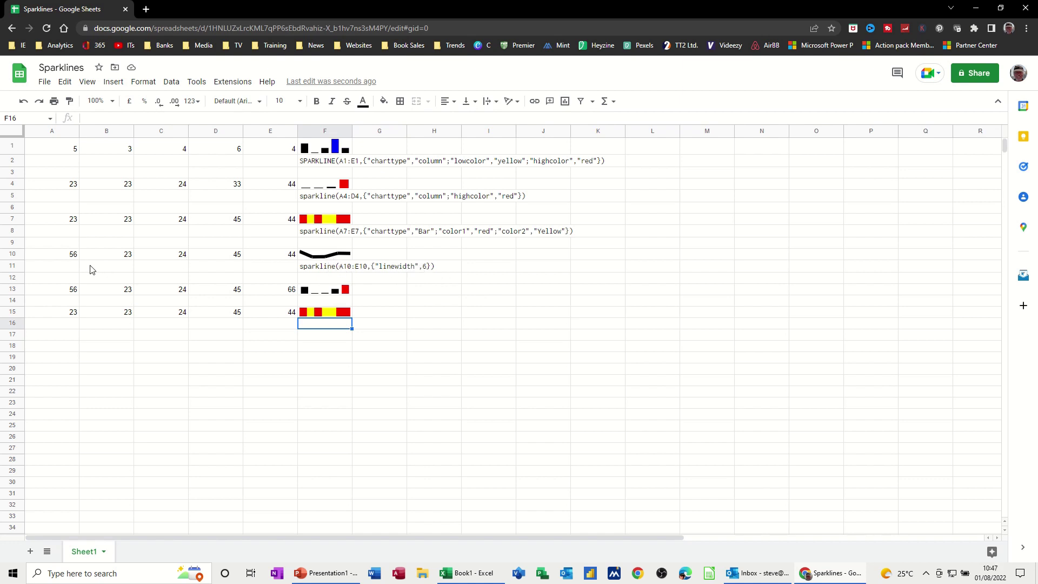
- Copy the row 10 values in A10:E10 into row 17, starting at A17
left_click_drag(67, 256, 260, 258)
key("ctrl+c")
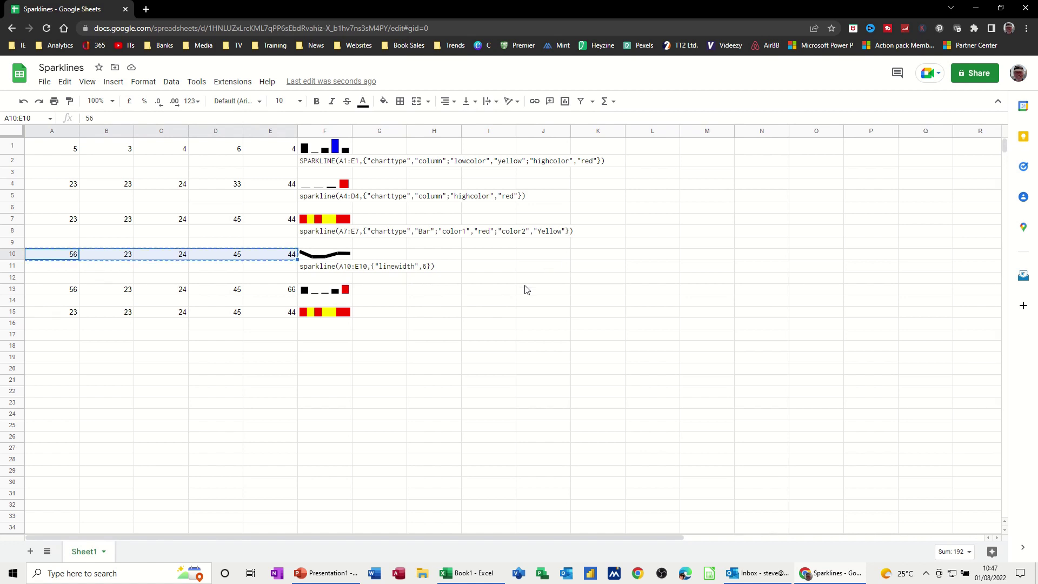
left_click(68, 336)
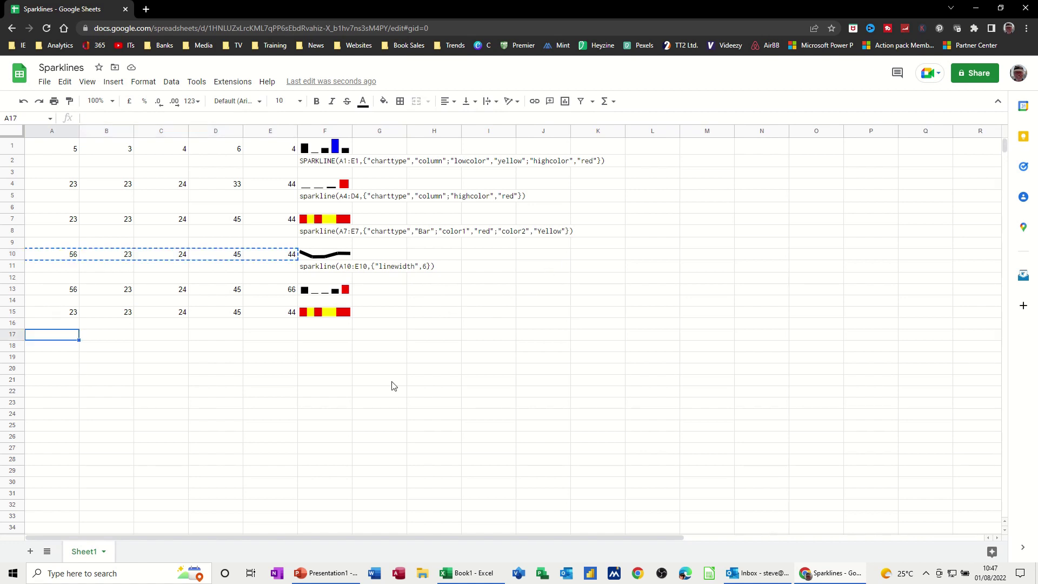
key("ctrl+v")
- Enter a line sparkline in F17 for A17:E17 with the option {"linewidth",7}
left_click(320, 337)
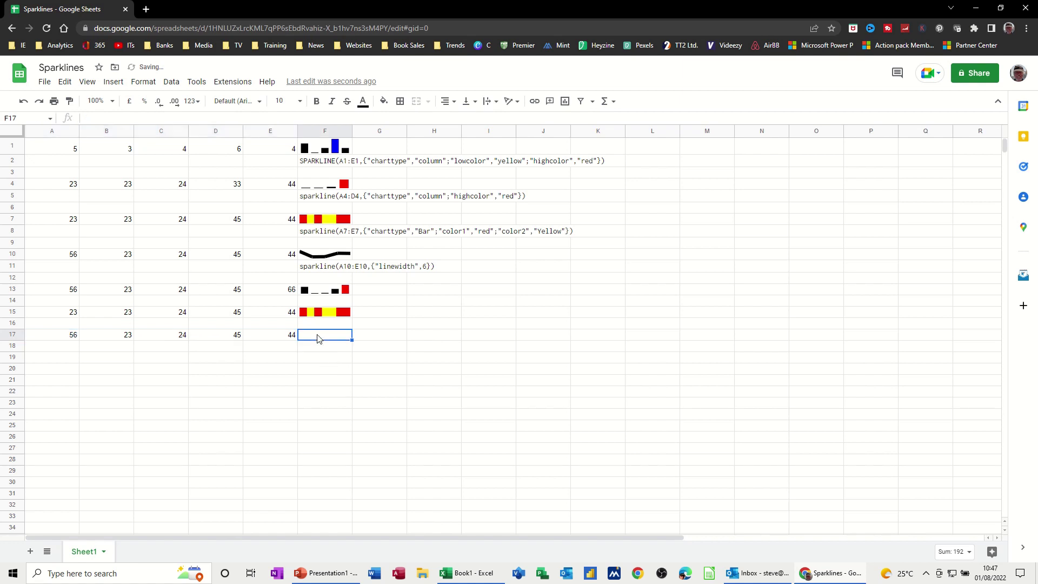
type("=")
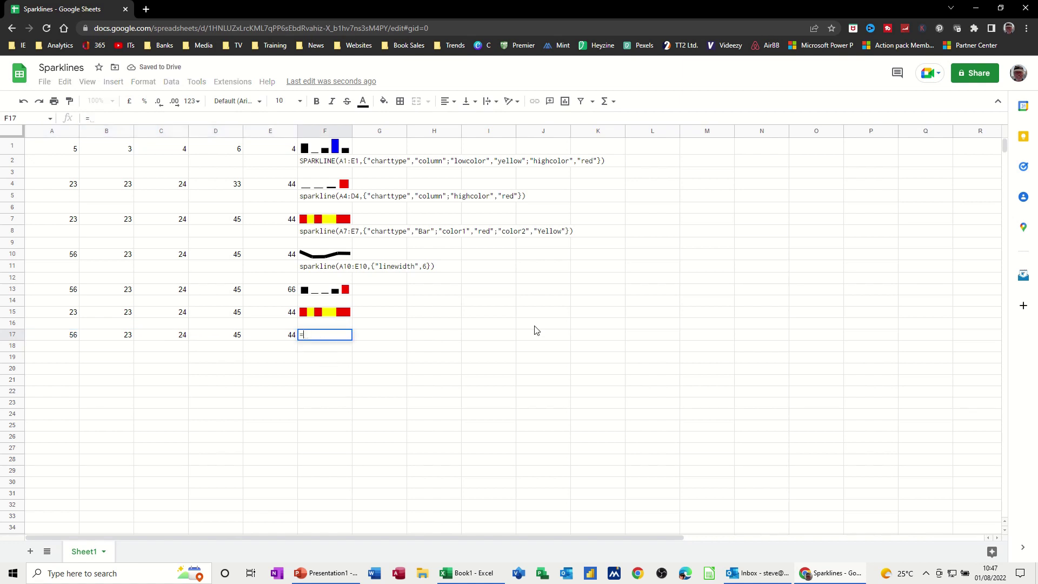
type("sparkline")
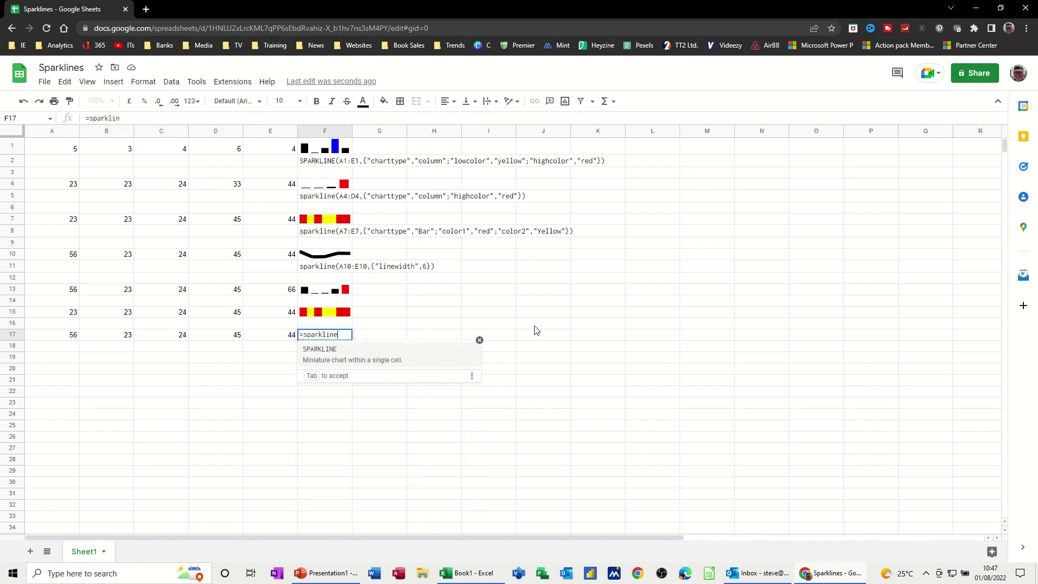
type("(")
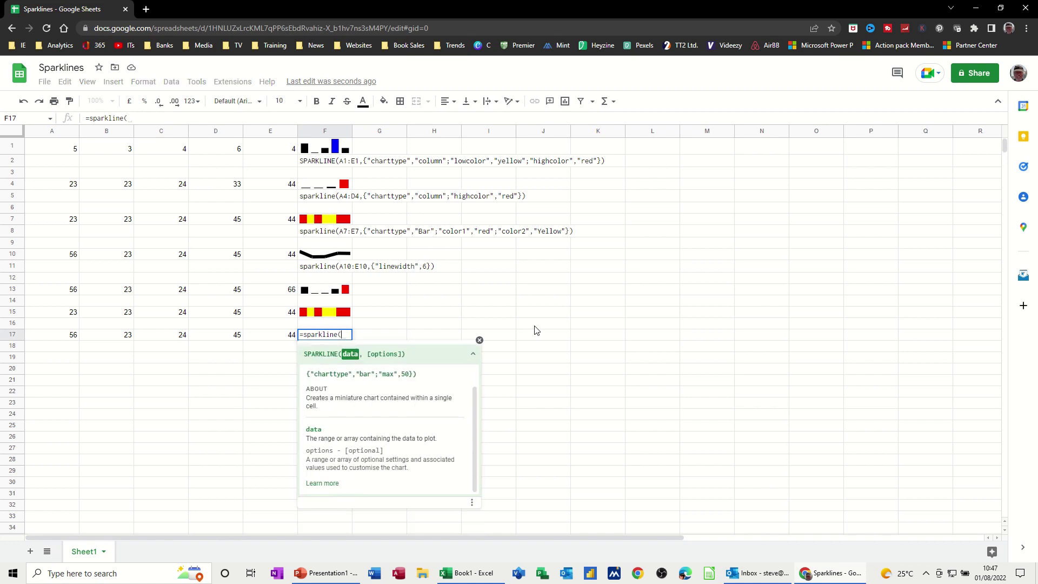
left_click(72, 338)
left_click_drag(72, 338, 256, 339)
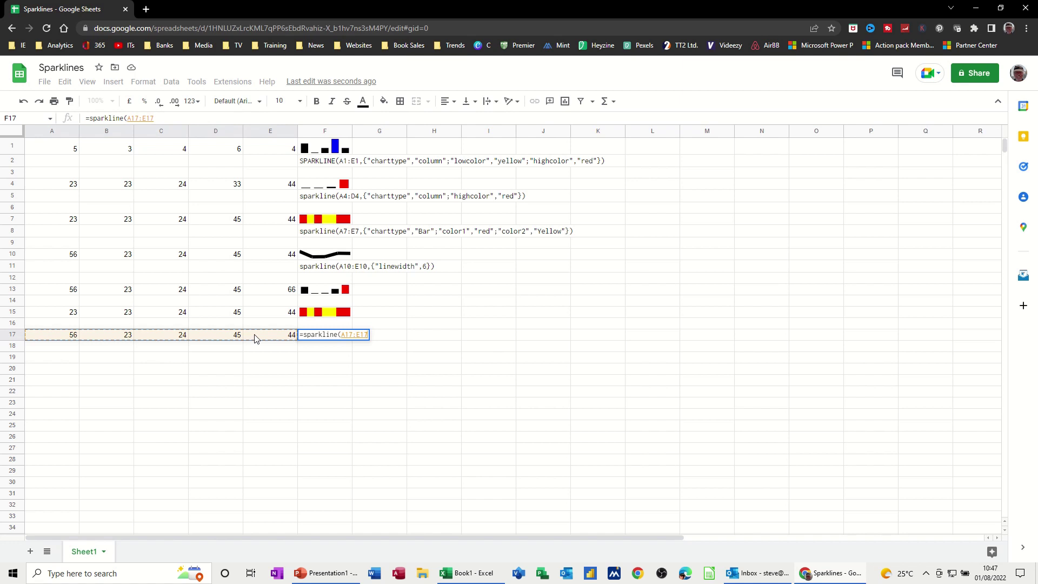
type(",")
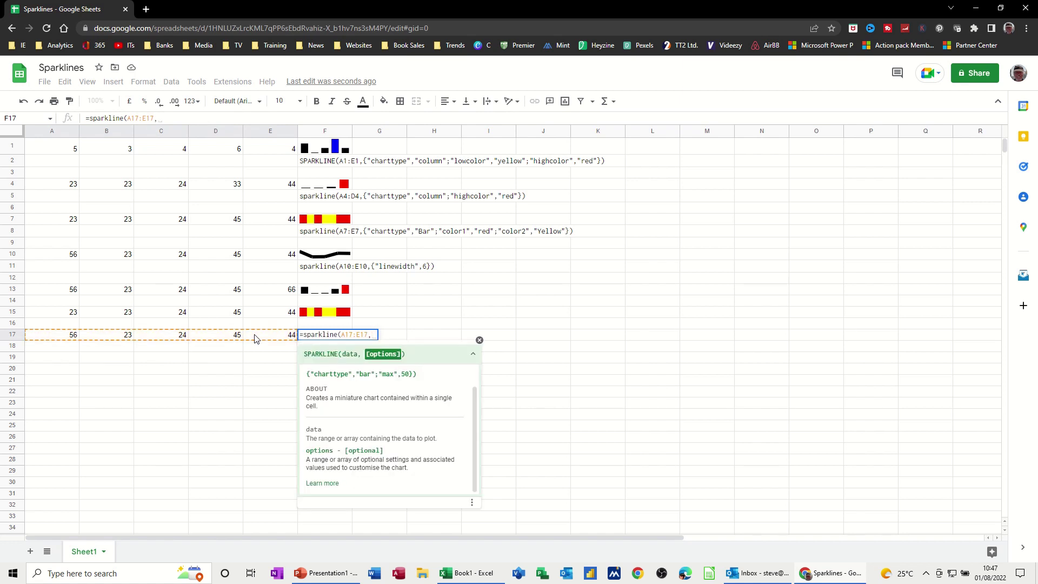
type("{\"li")
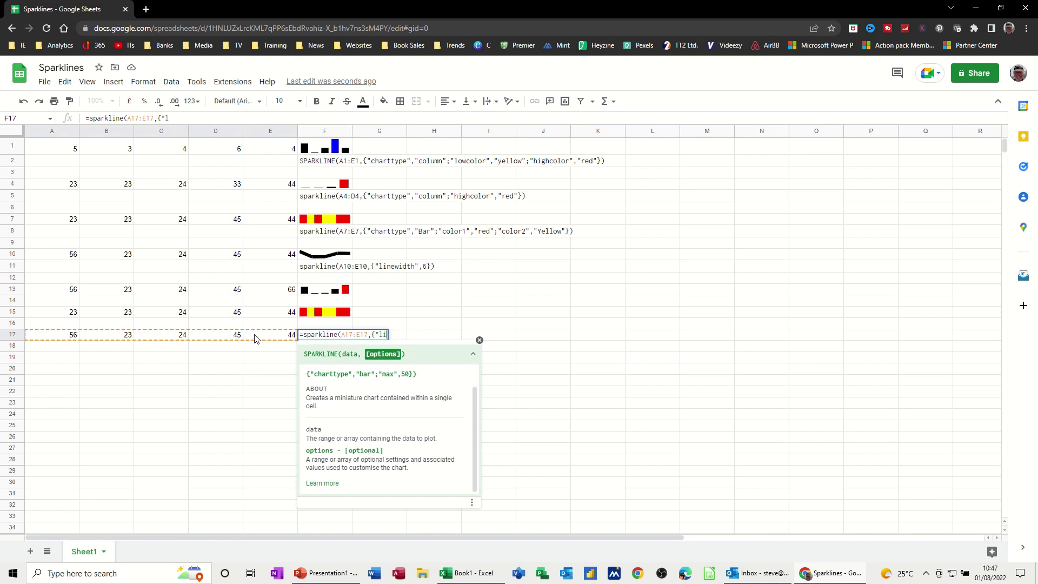
type("newidth\",7})")
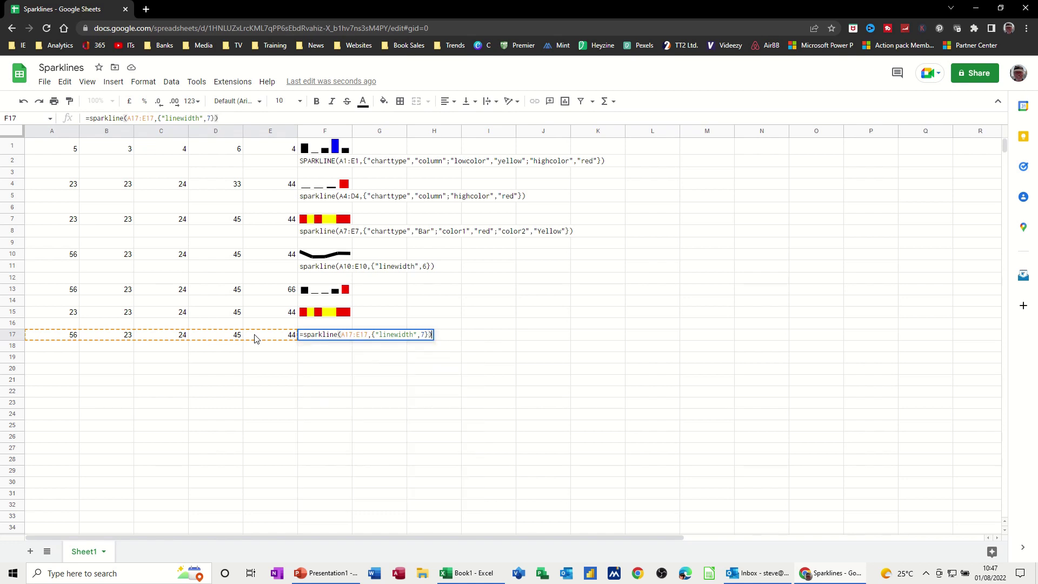
key("Return")
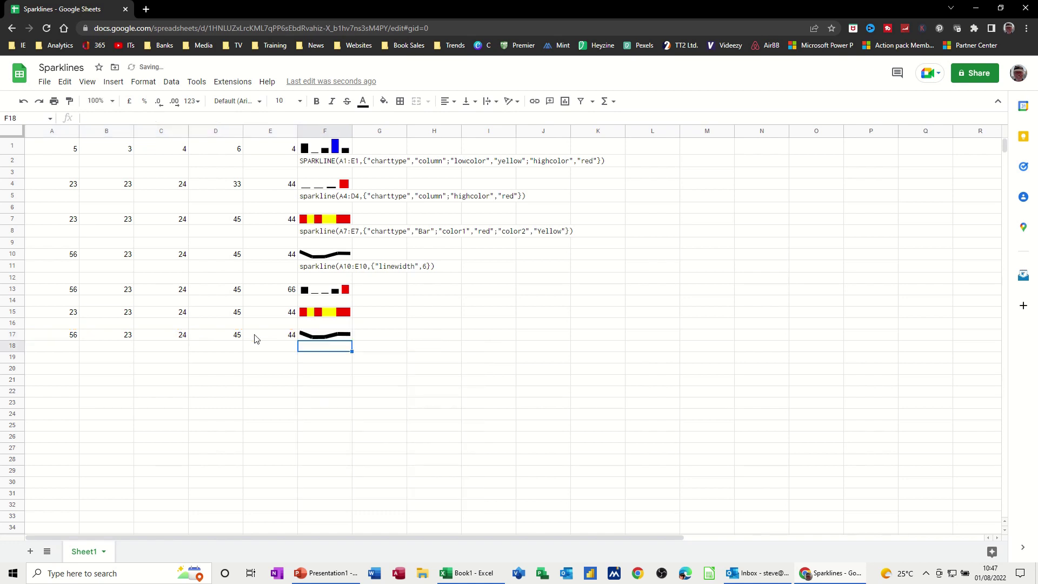
left_click(310, 338)
key("Delete")
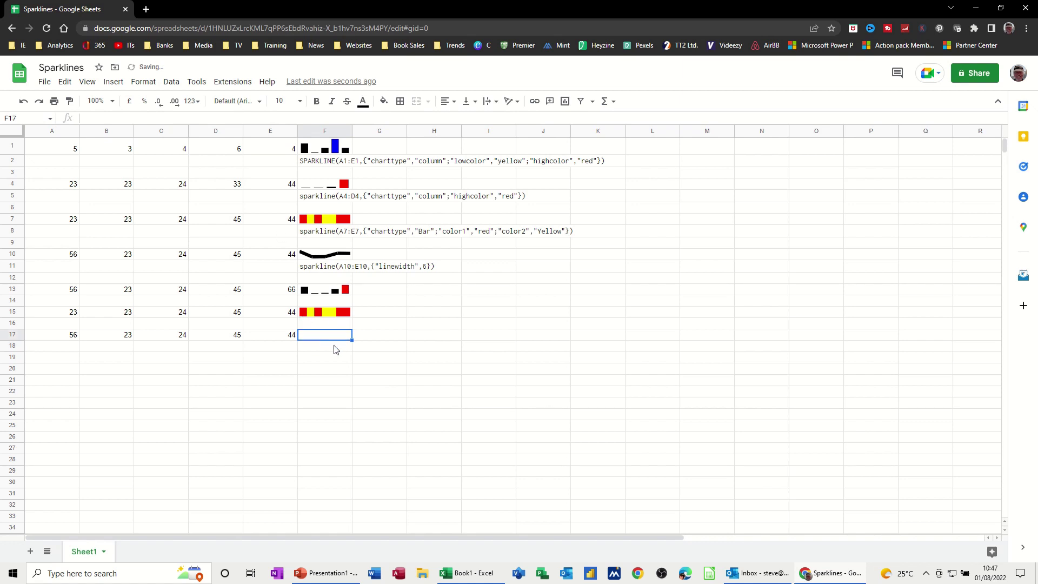
key("ctrl+z")
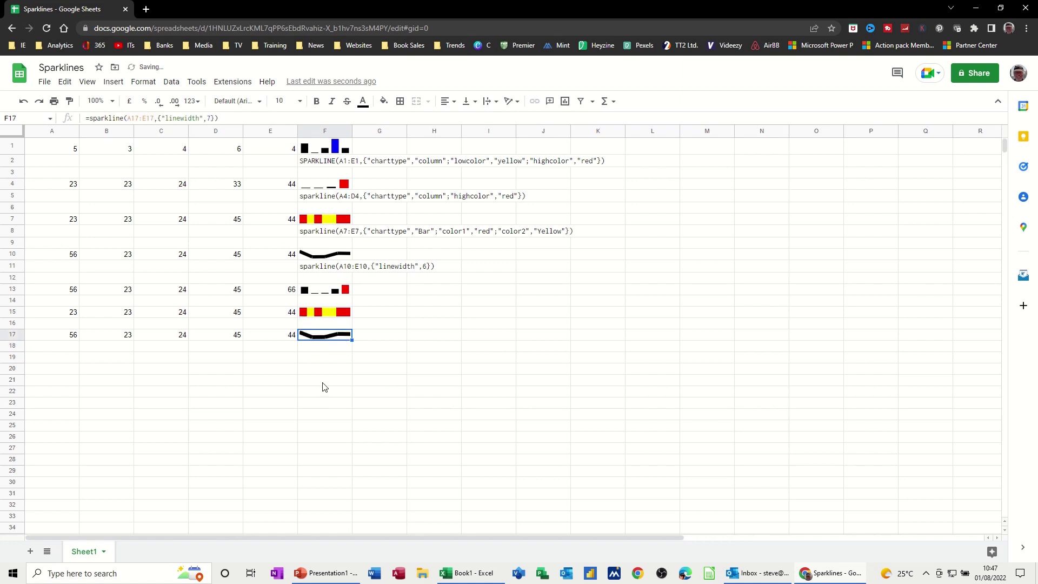
- Set the linewidth in the F17 sparkline formula to 4
left_click(211, 119)
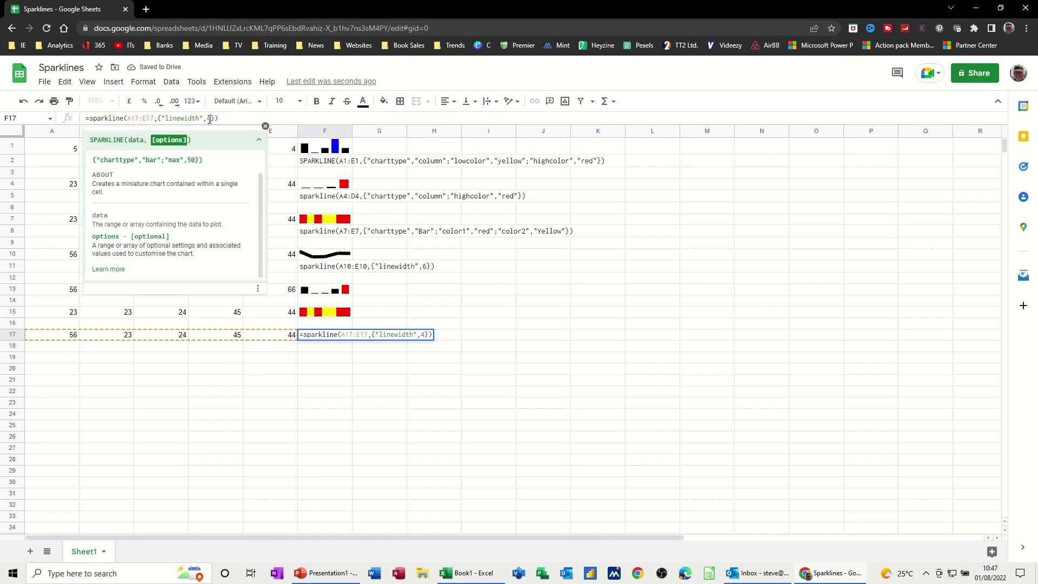
key("Return")
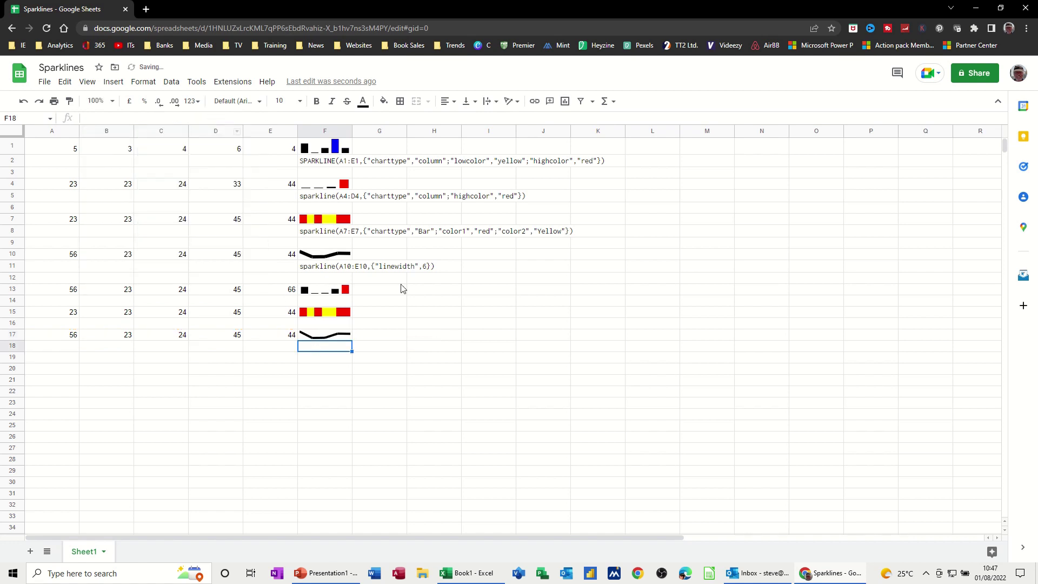
left_click(320, 336)
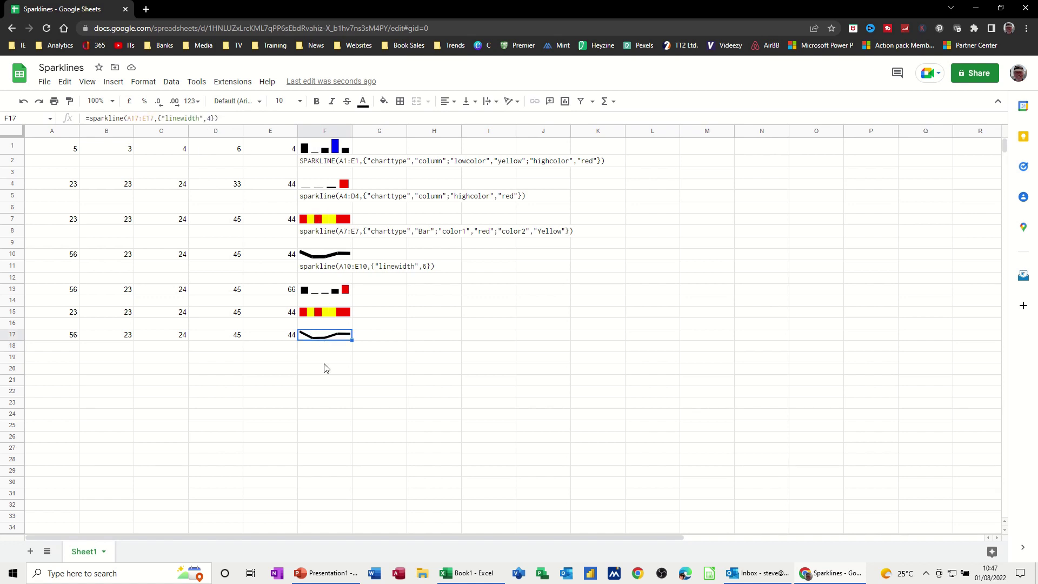